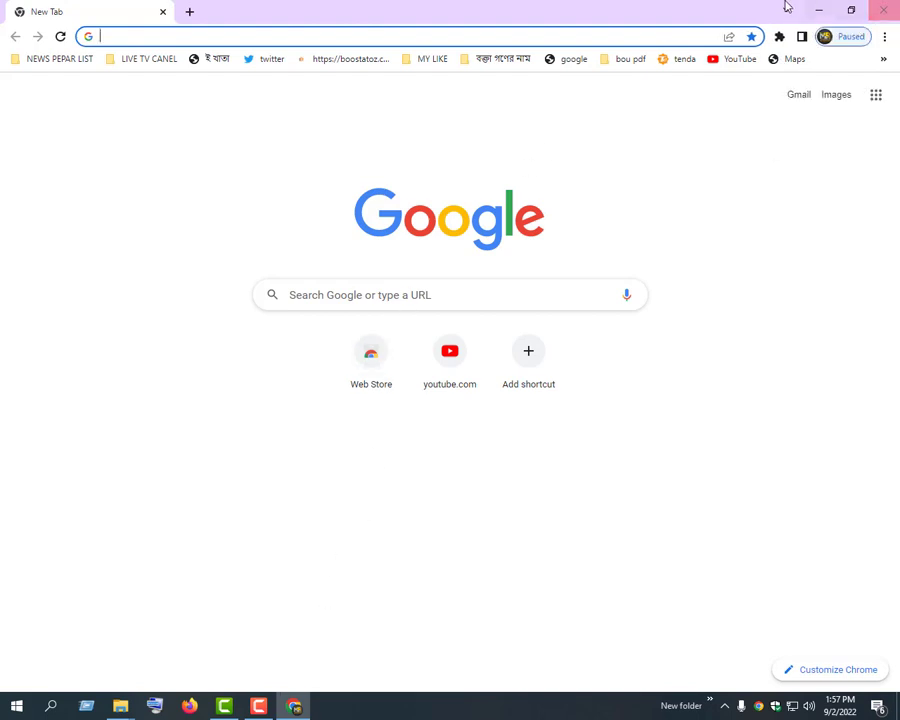
Search Google for bandicam and open the official Bandicam website from the results
left_click(818, 11)
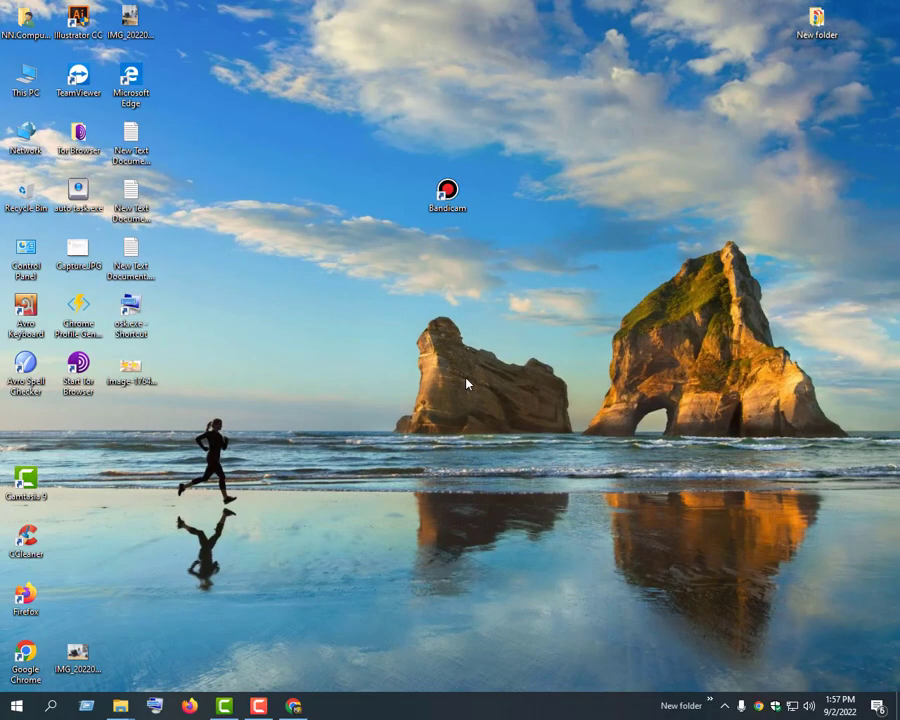
left_click(293, 706)
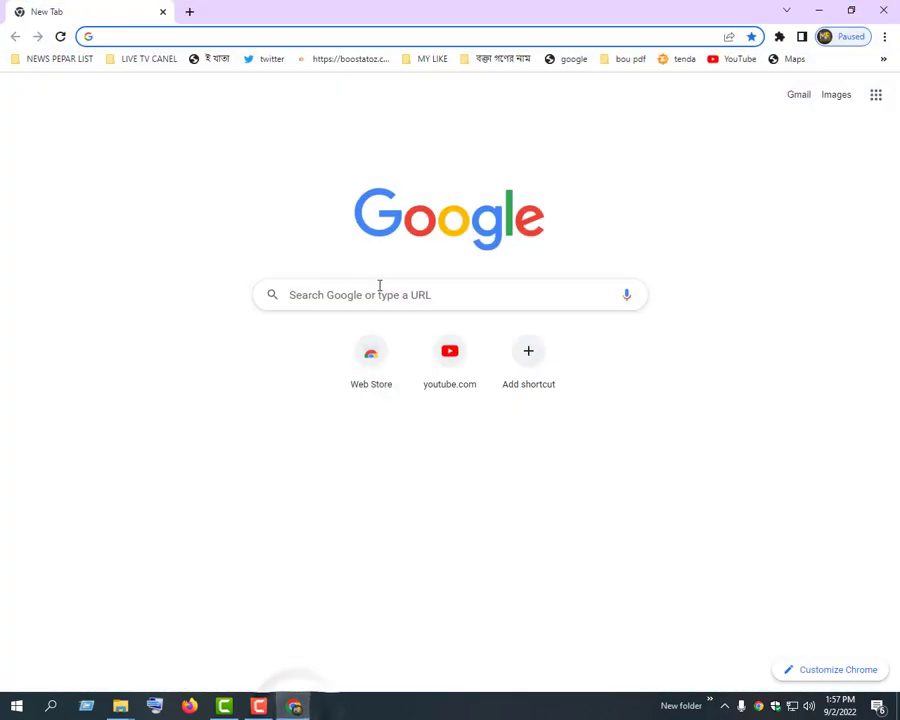
left_click(380, 295)
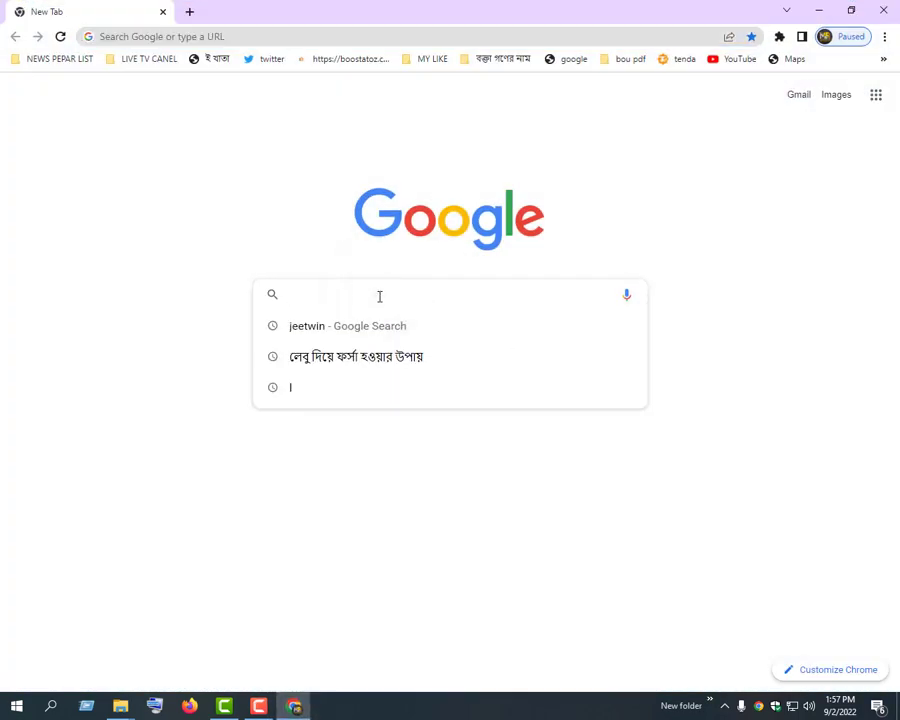
type("bandi")
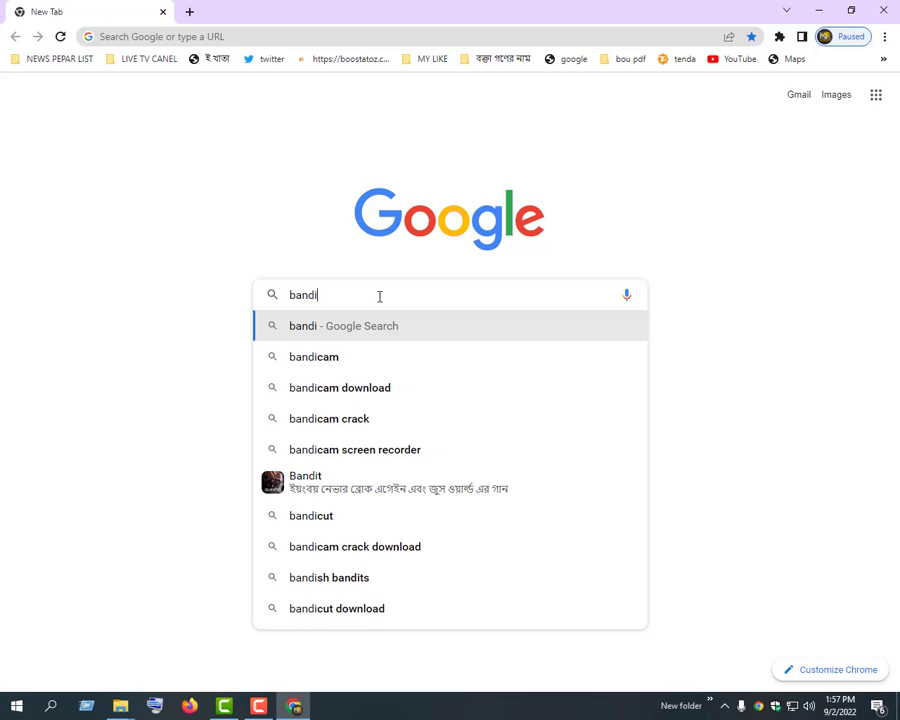
left_click(337, 360)
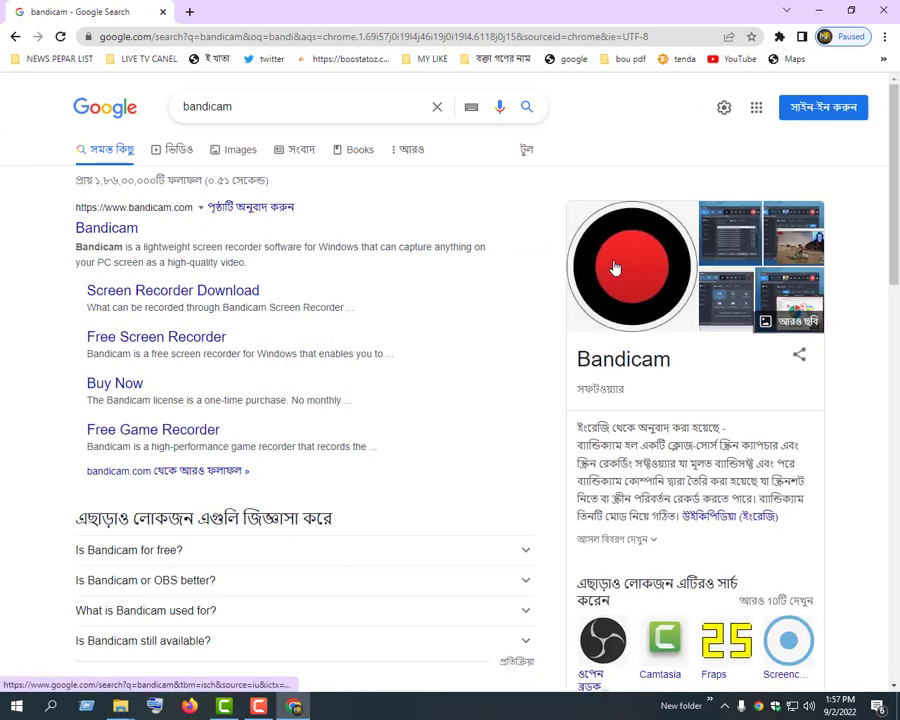
left_click(114, 228)
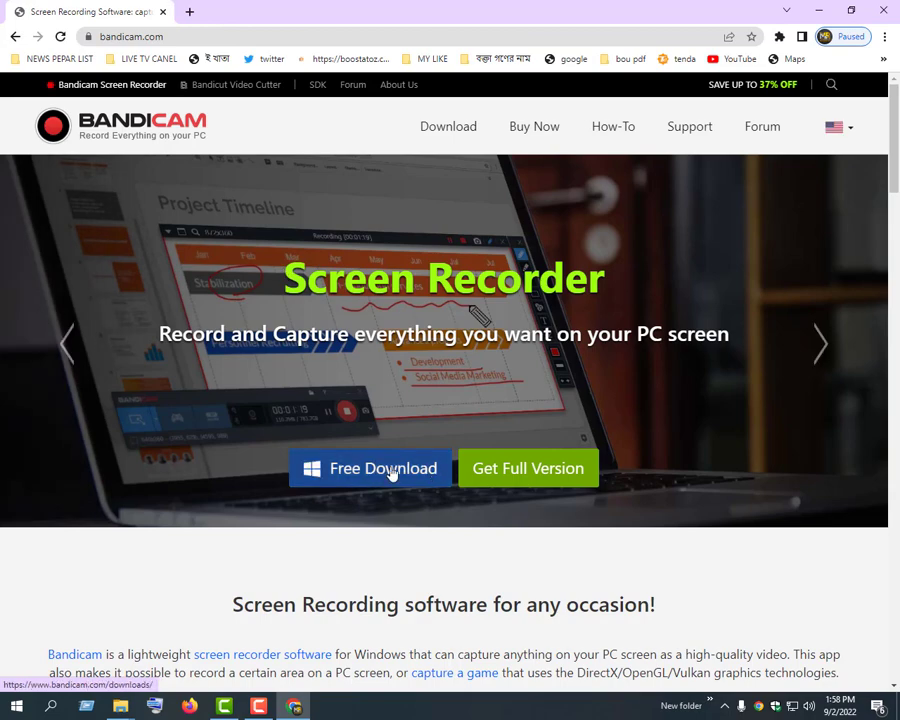
Start the free Bandicam download from the site's download page
scroll(358, 470, "down", 8)
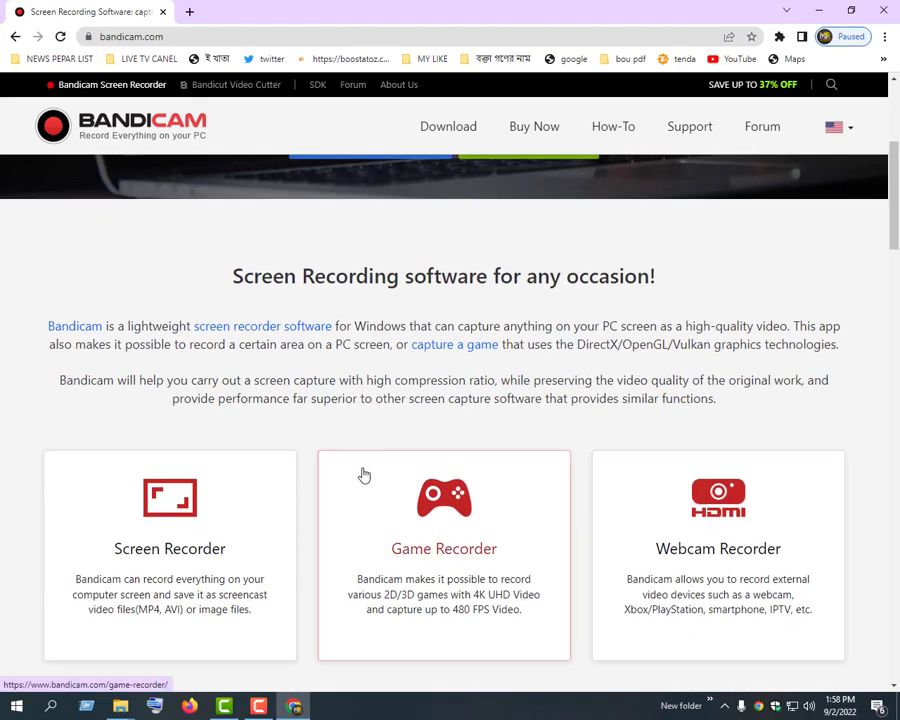
scroll(446, 232, "up", 1)
scroll(446, 232, "up", 3)
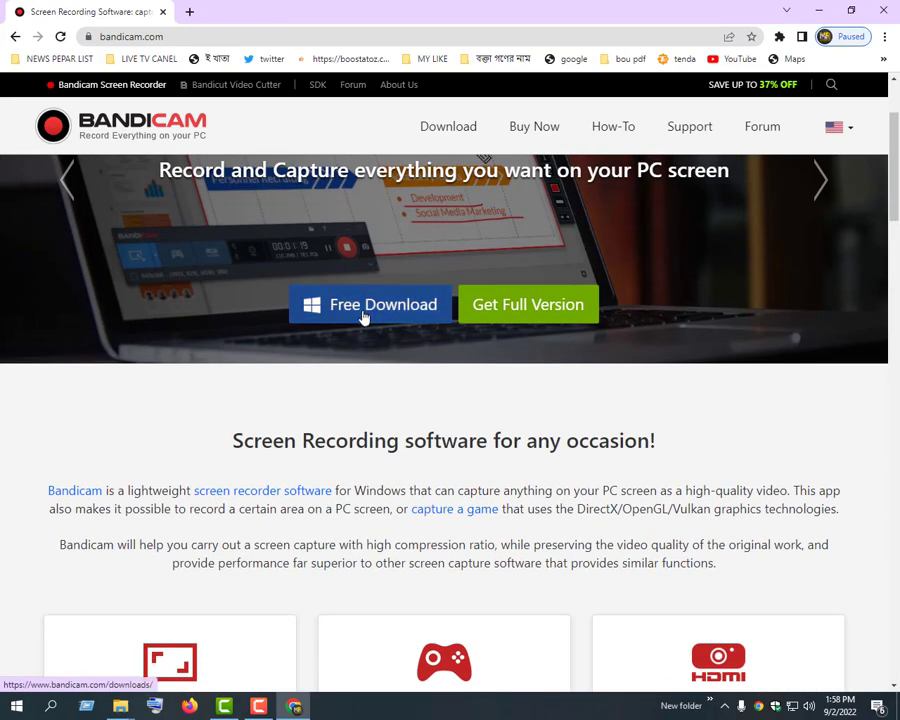
left_click(370, 312)
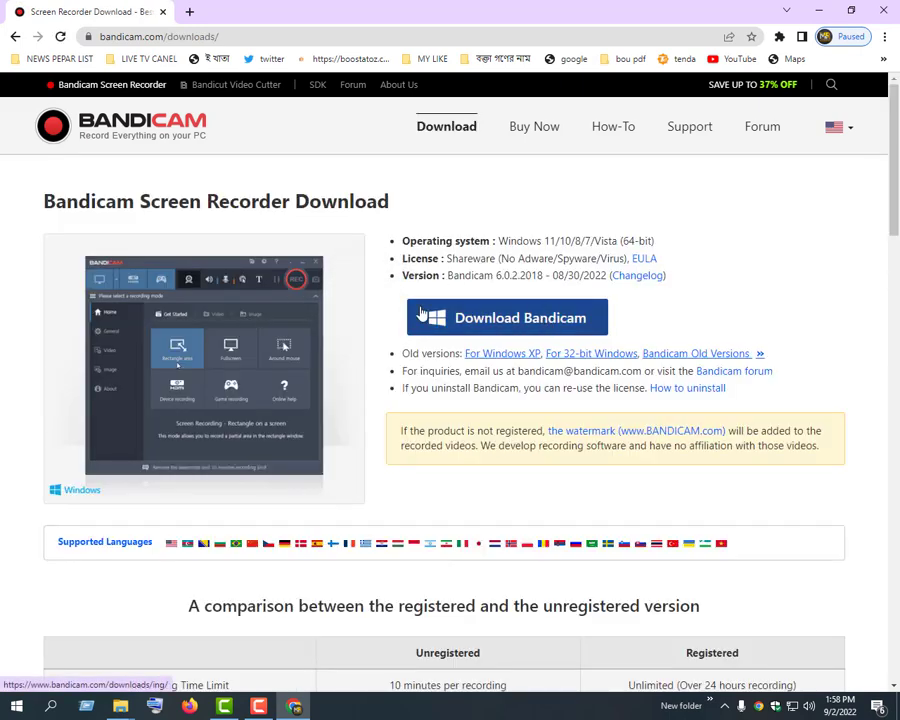
left_click(510, 322)
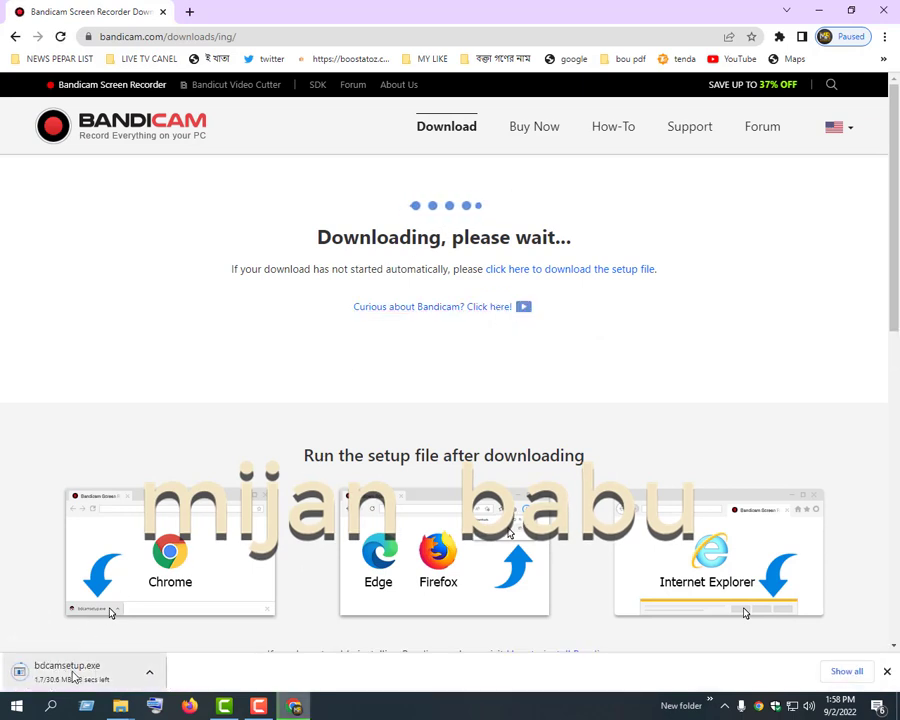
Pause and cancel the running download of bdcamsetup.exe
left_click(149, 671)
left_click(192, 608)
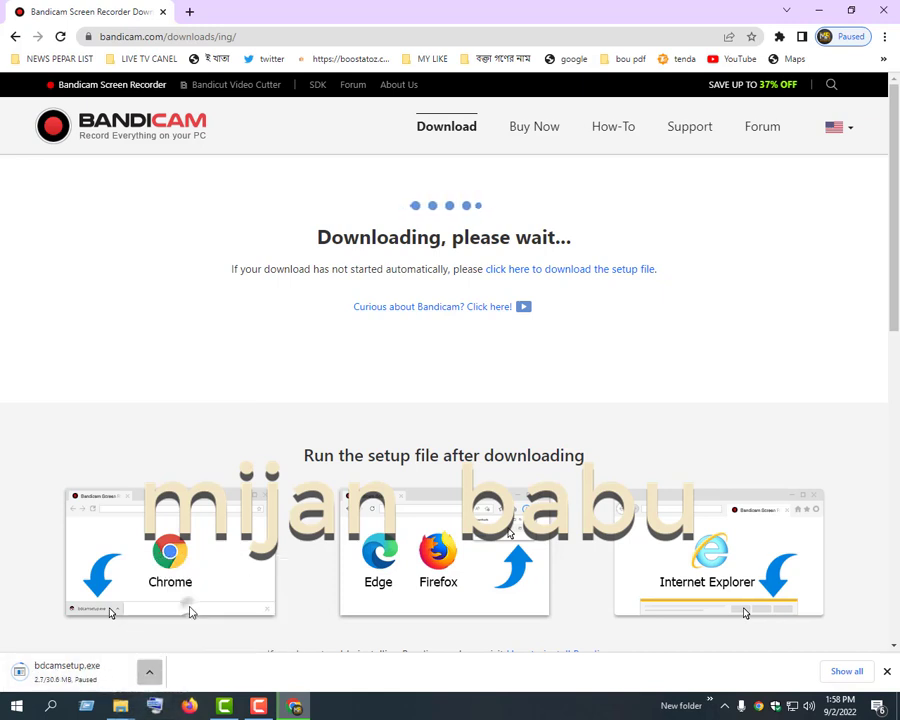
left_click(149, 671)
left_click(174, 652)
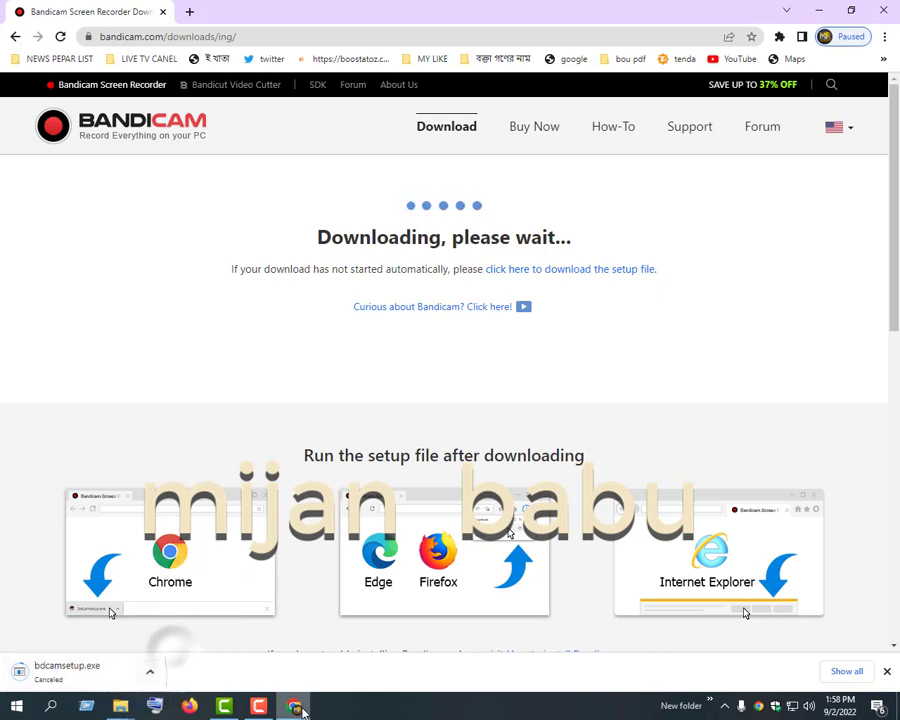
Close the browser, move the Bandicam desktop shortcut higher up and launch Bandicam from it
left_click(884, 10)
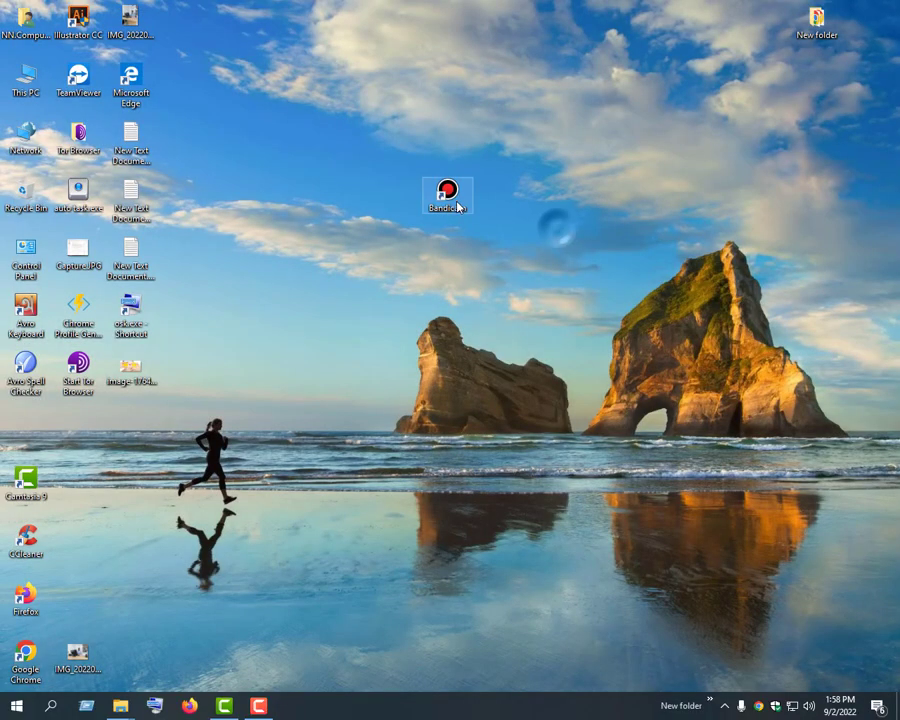
left_click_drag(447, 192, 452, 80)
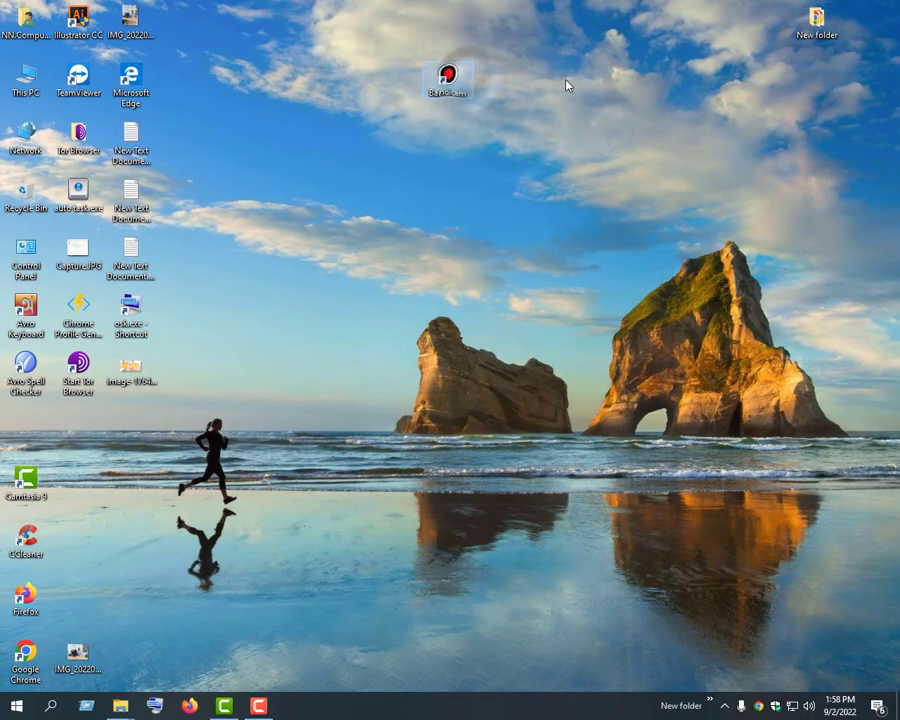
left_click(425, 91)
left_click(446, 86)
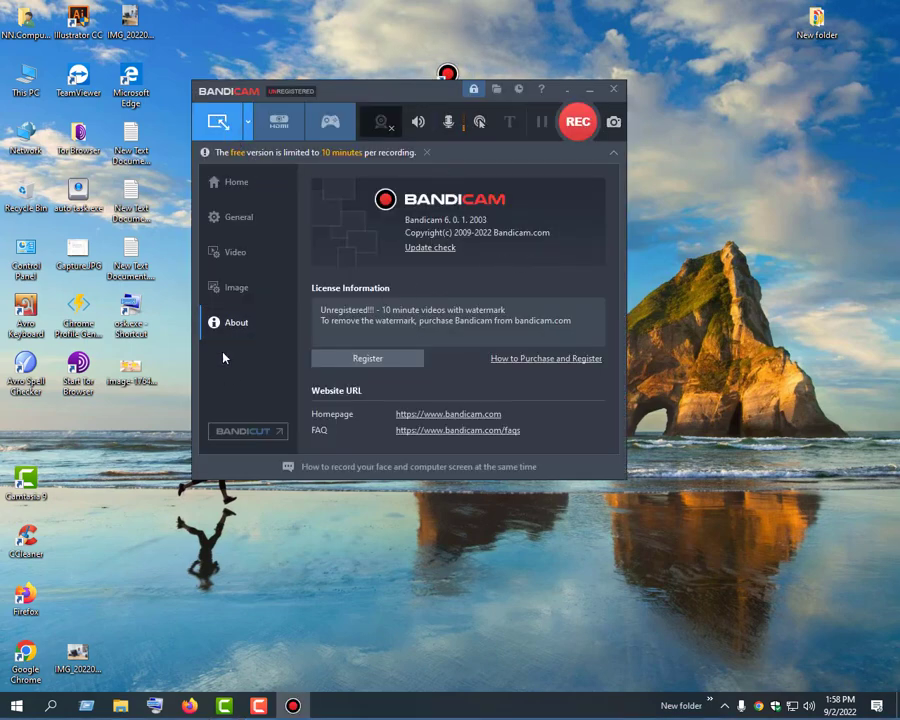
Review the Home and General pages, and look inside the output folder for saved recordings
left_click(250, 185)
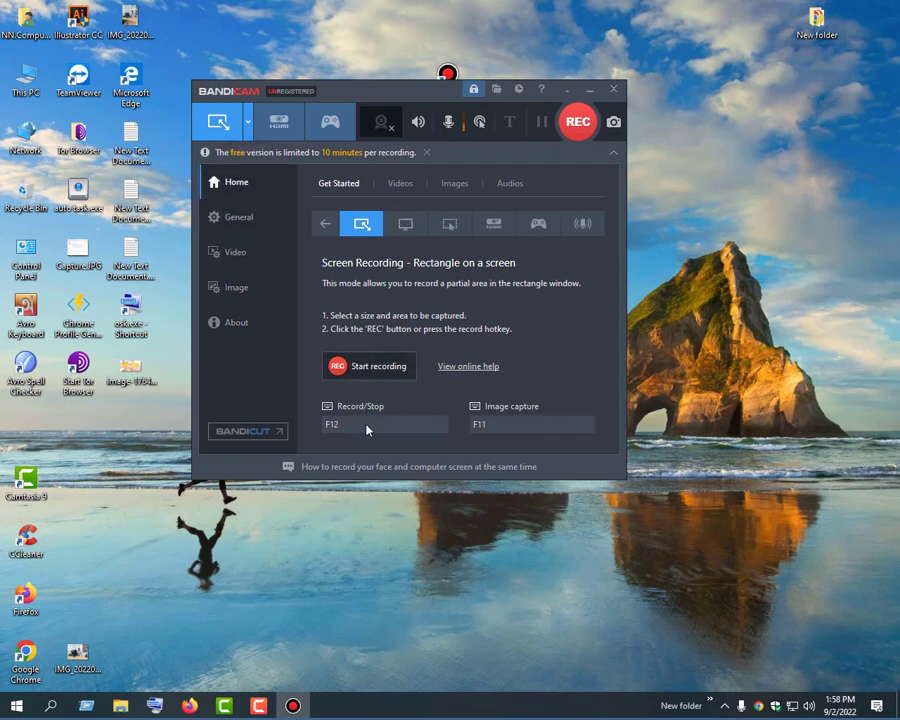
left_click(250, 215)
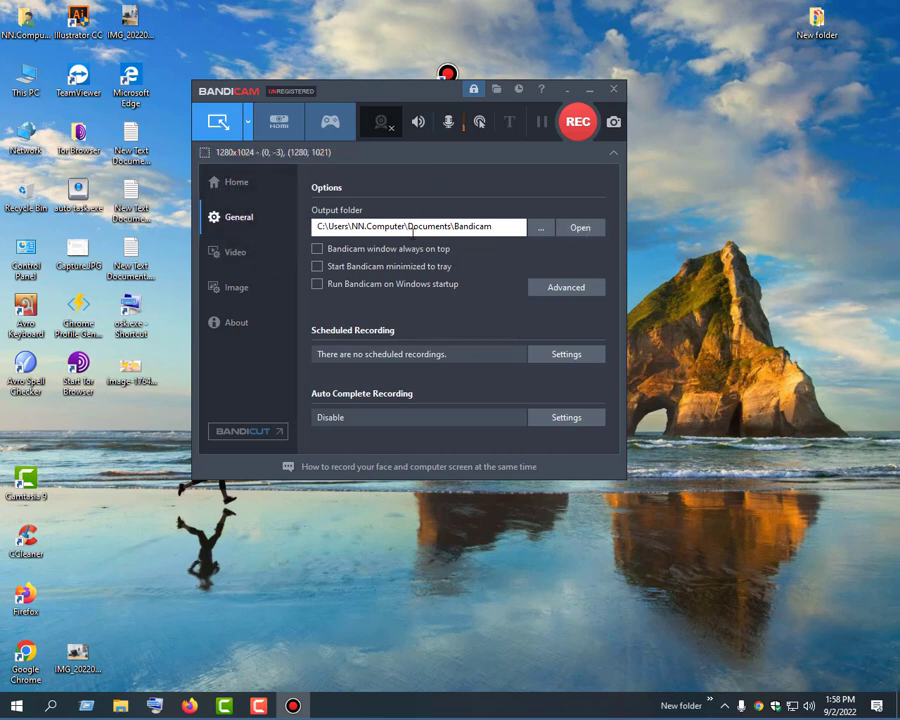
left_click_drag(320, 226, 495, 226)
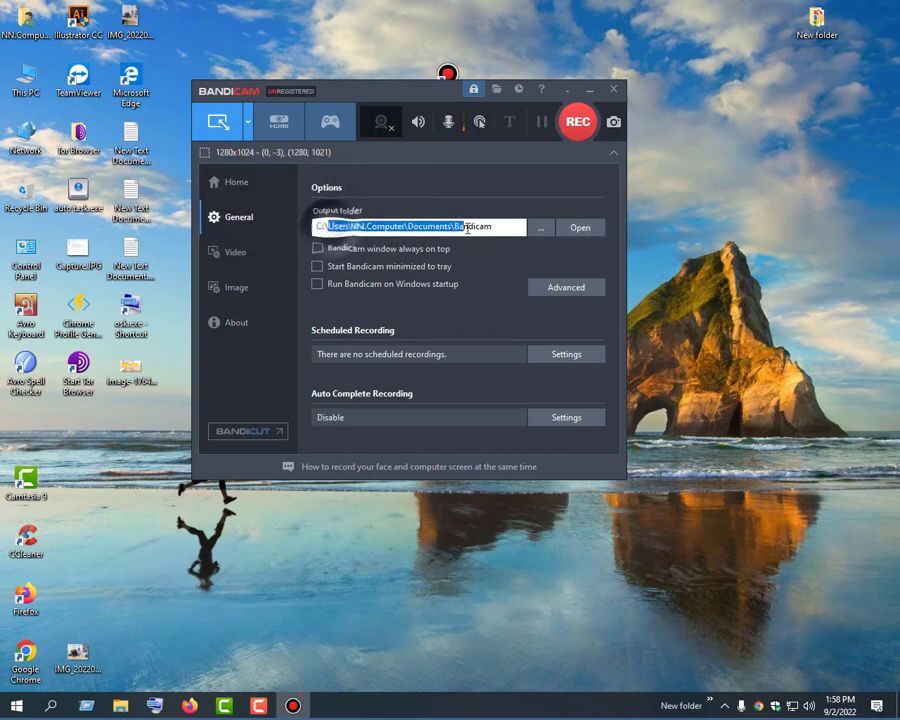
left_click(568, 229)
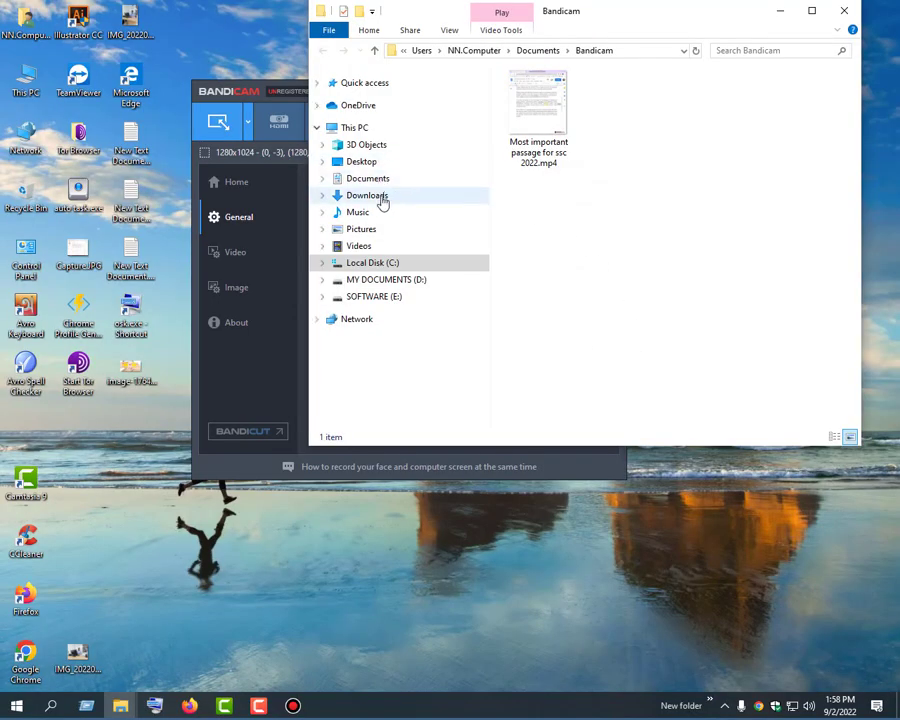
left_click(845, 15)
Look through the advanced options and the Scheduled Recording List, closing both without changes
left_click(586, 285)
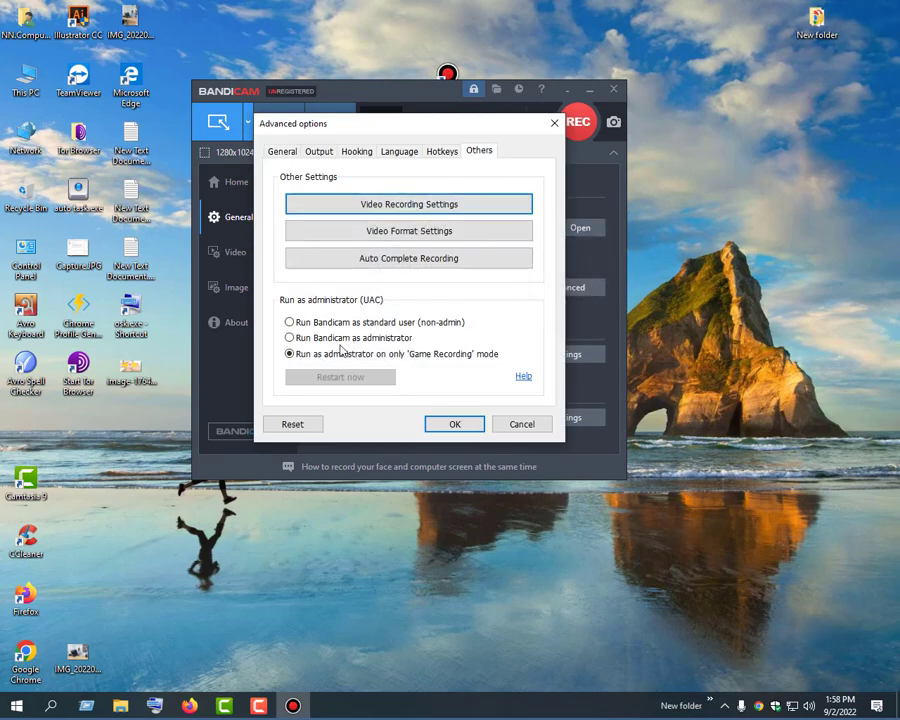
left_click(522, 425)
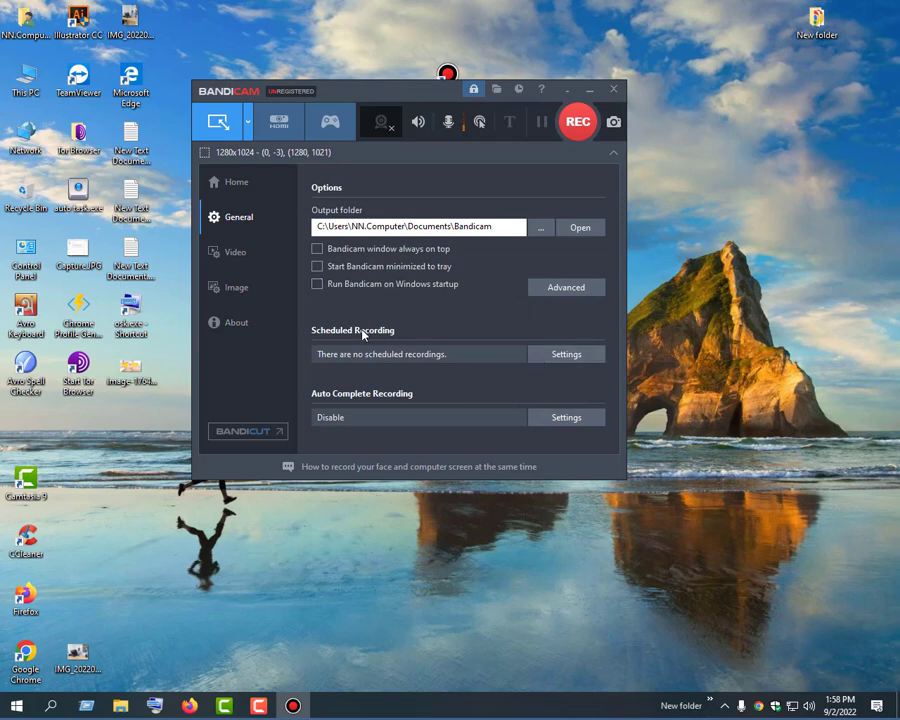
left_click(566, 355)
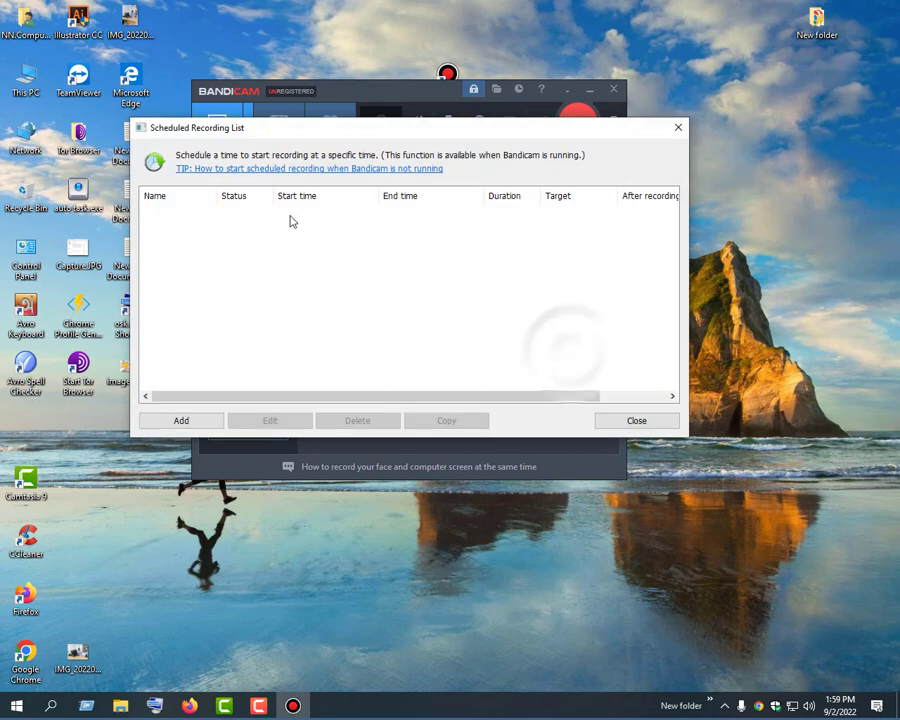
left_click(630, 423)
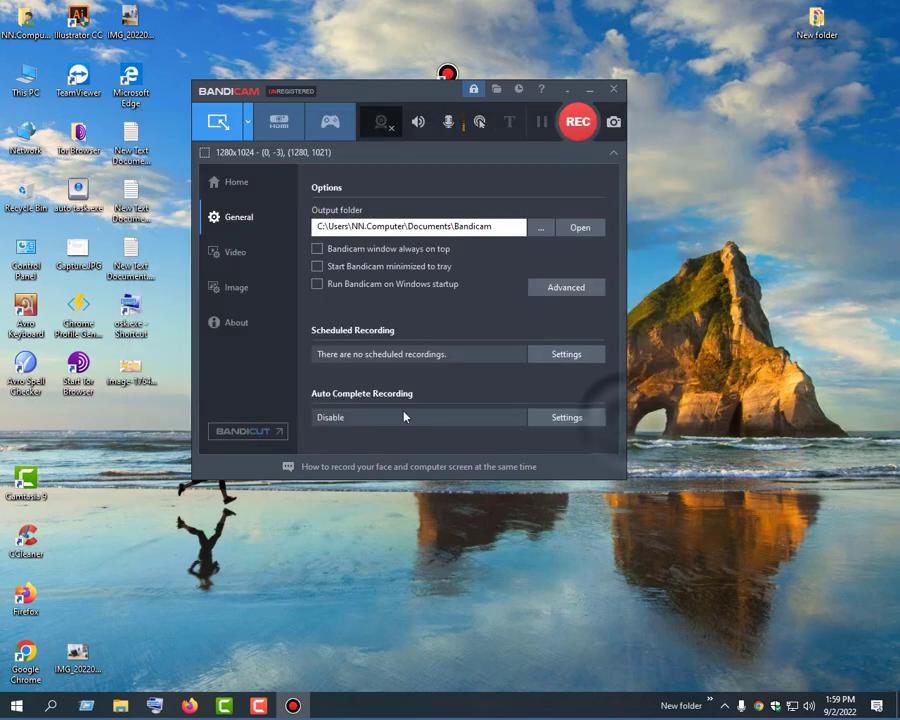
Open the mouse effects in the video recording settings and set the mouse click effect size to 100%
left_click(238, 254)
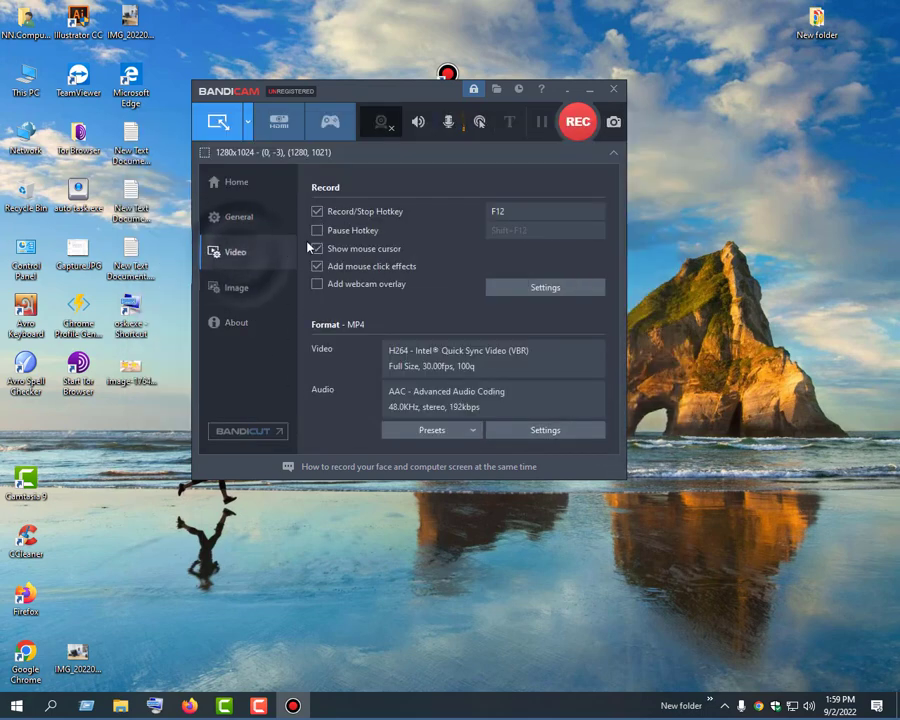
left_click(538, 288)
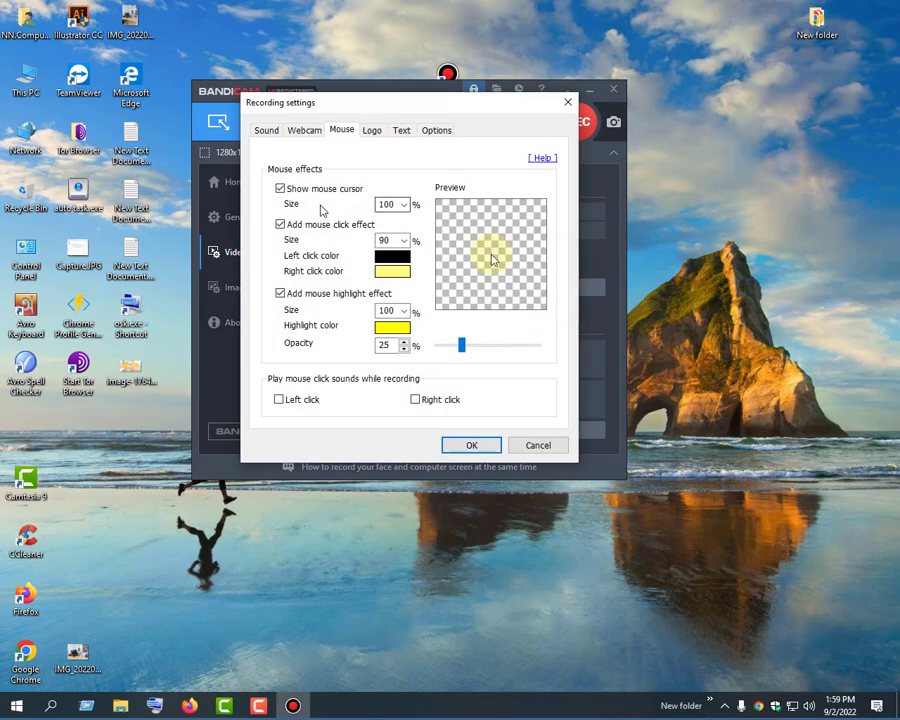
left_click(281, 189)
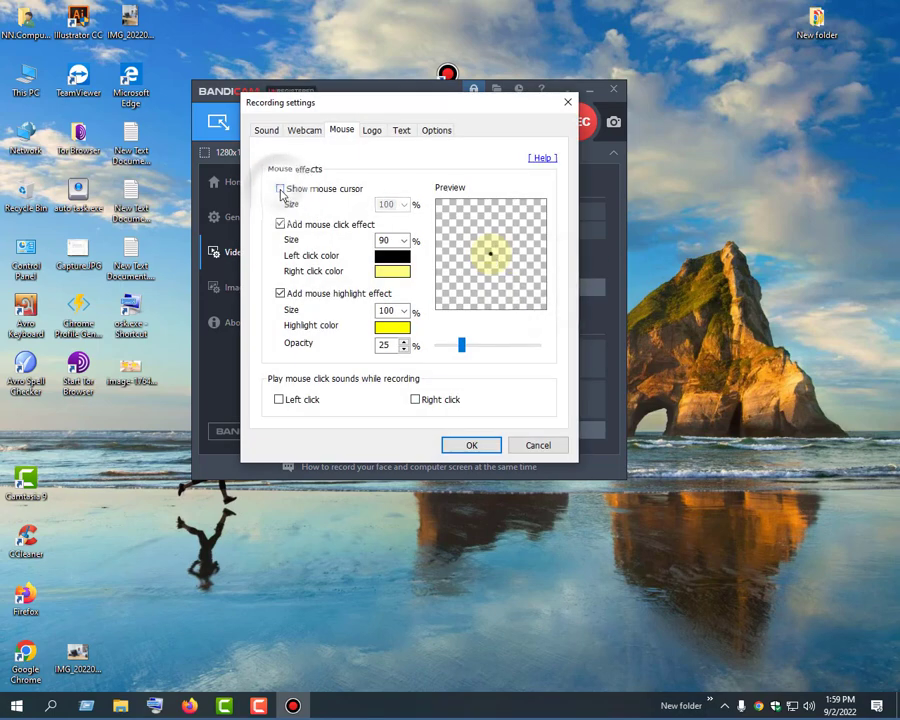
left_click(404, 204)
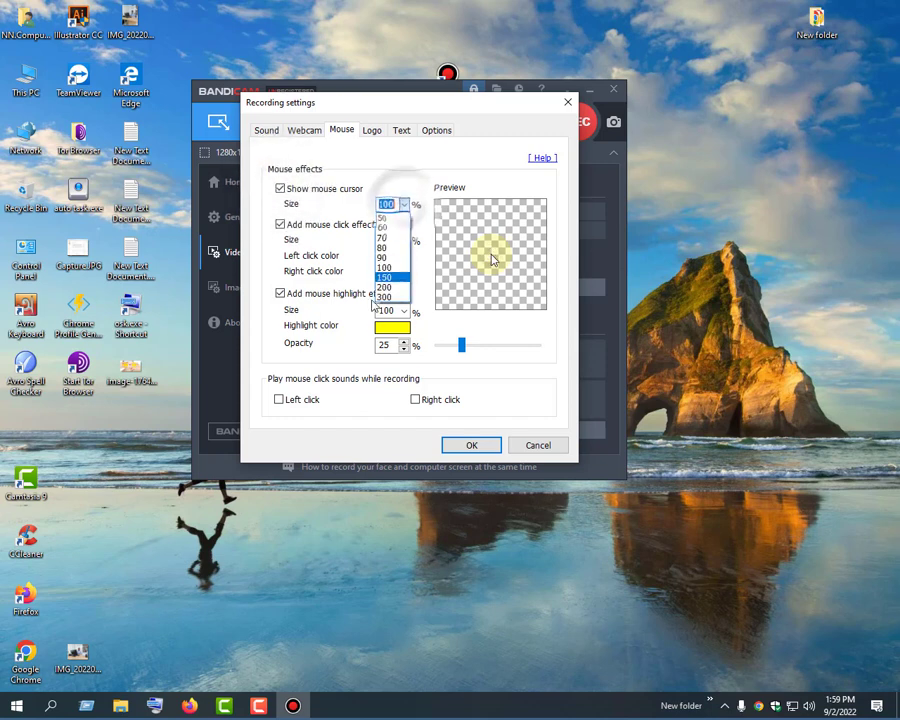
left_click(403, 204)
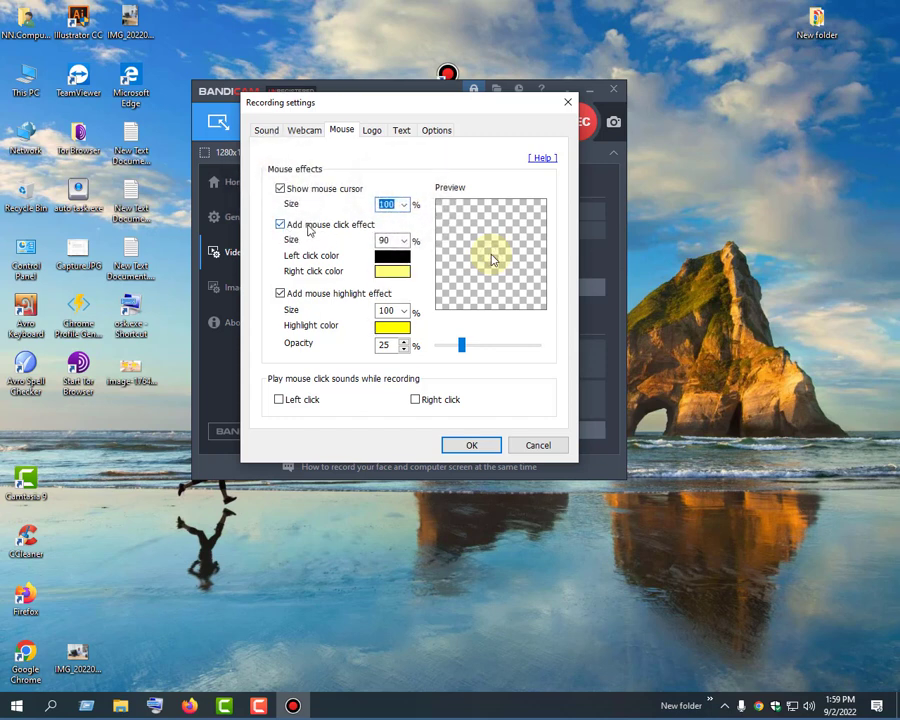
left_click(404, 241)
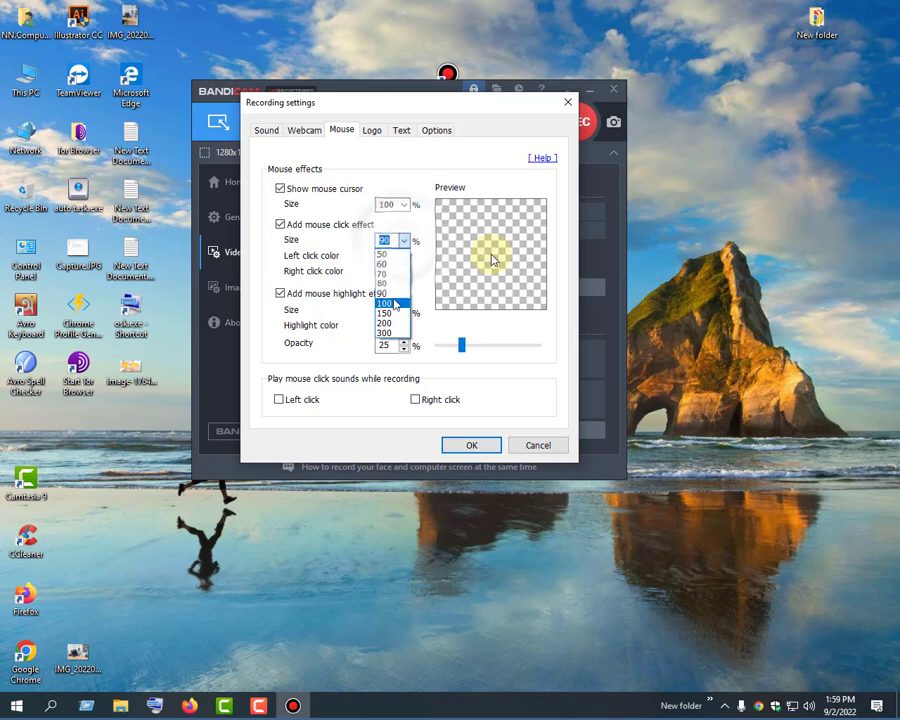
left_click(397, 298)
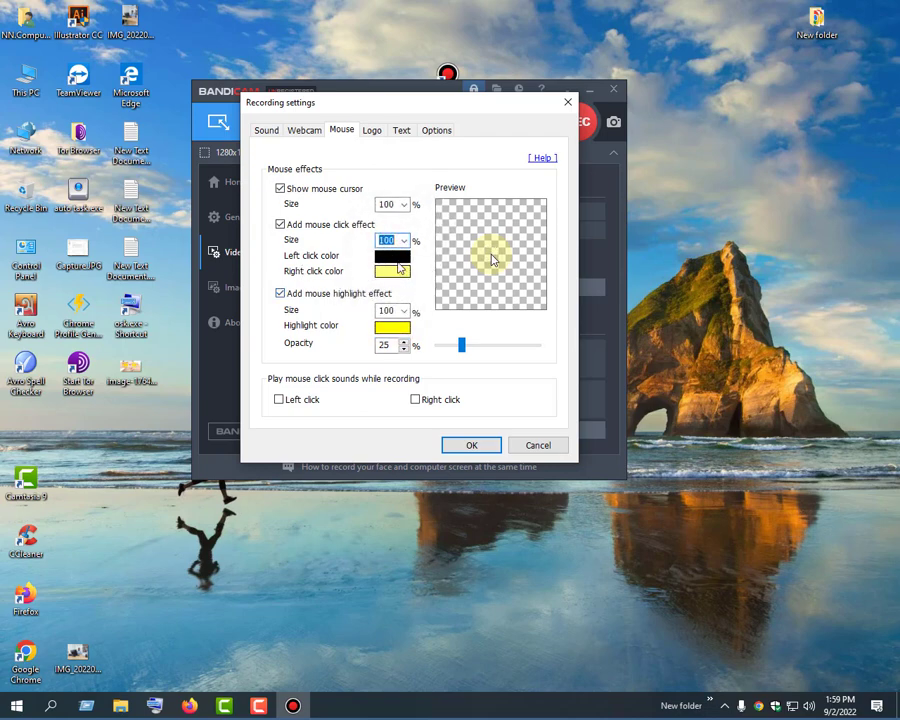
Look at the click color choices without changing them, and set the mouse highlight effect's opacity to 21%
left_click(400, 267)
left_click(556, 171)
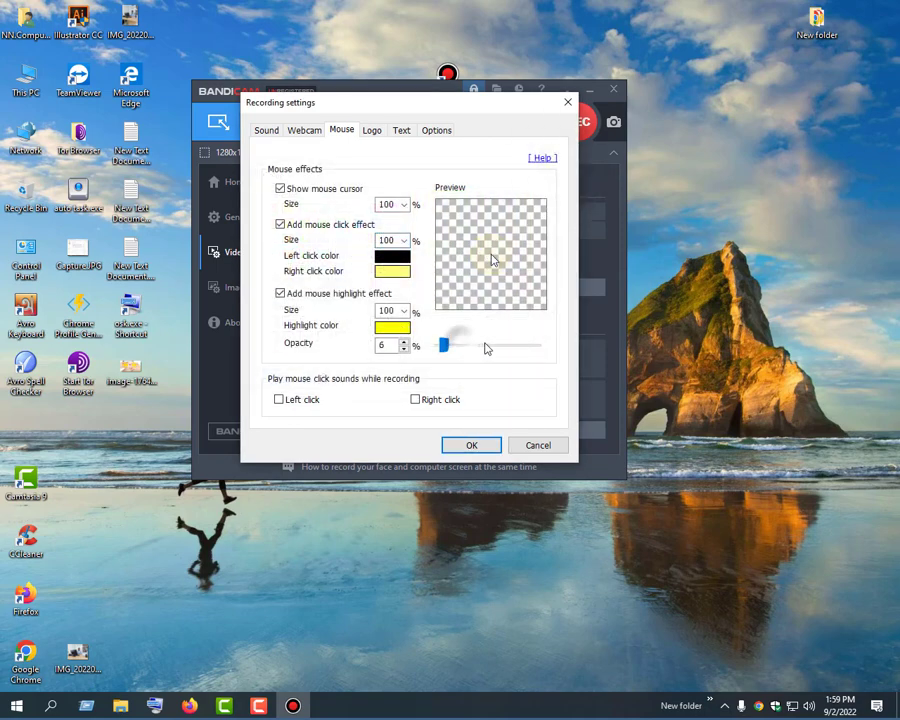
left_click_drag(444, 345, 506, 345)
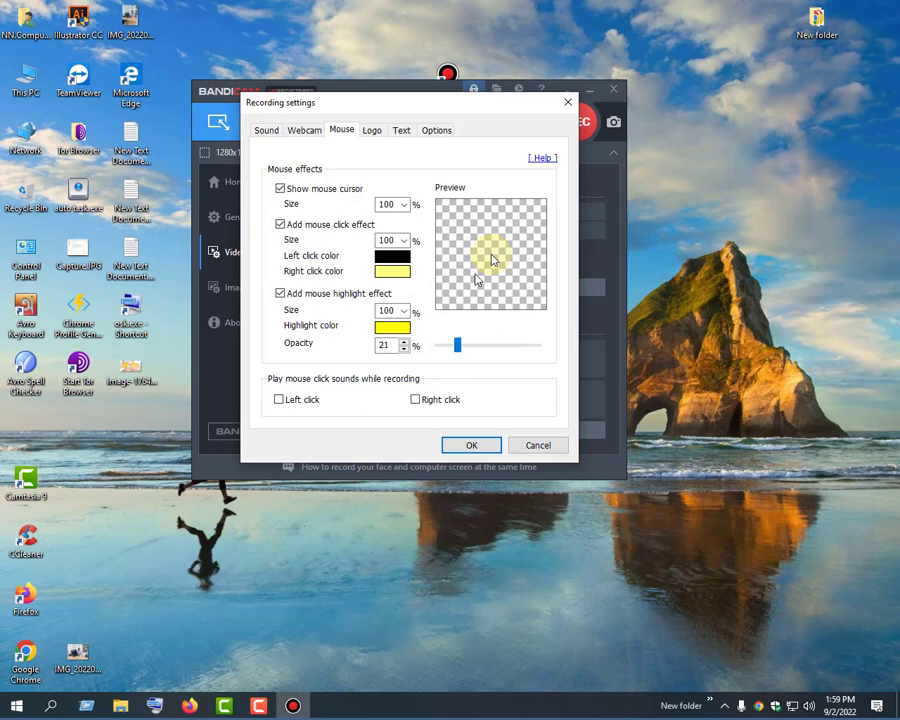
Set the mouse highlight effect's color to the light grey basic color and its opacity to 31%
left_click(400, 326)
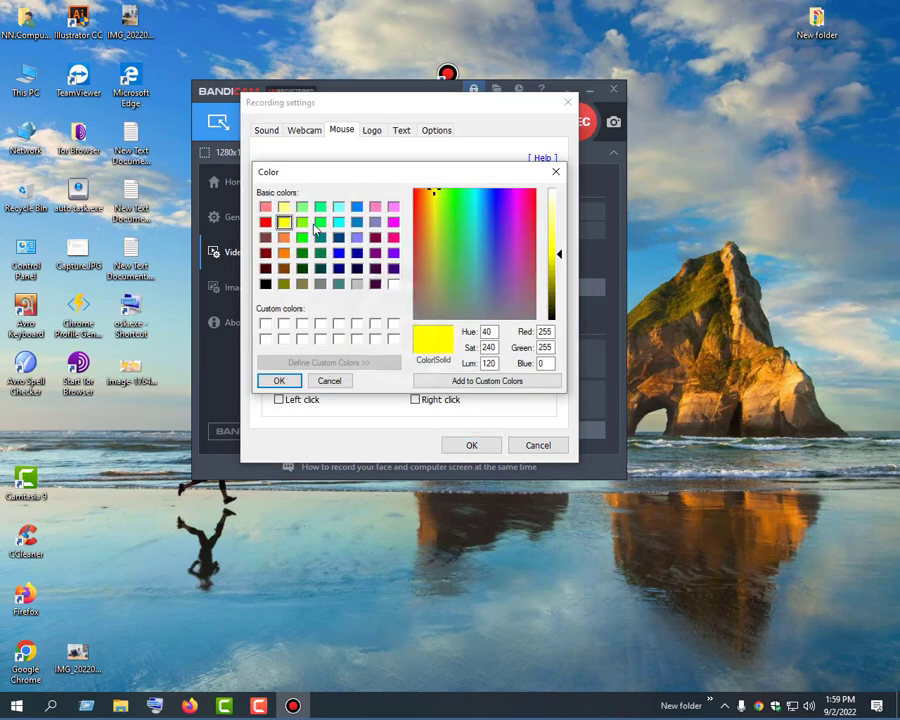
left_click(302, 238)
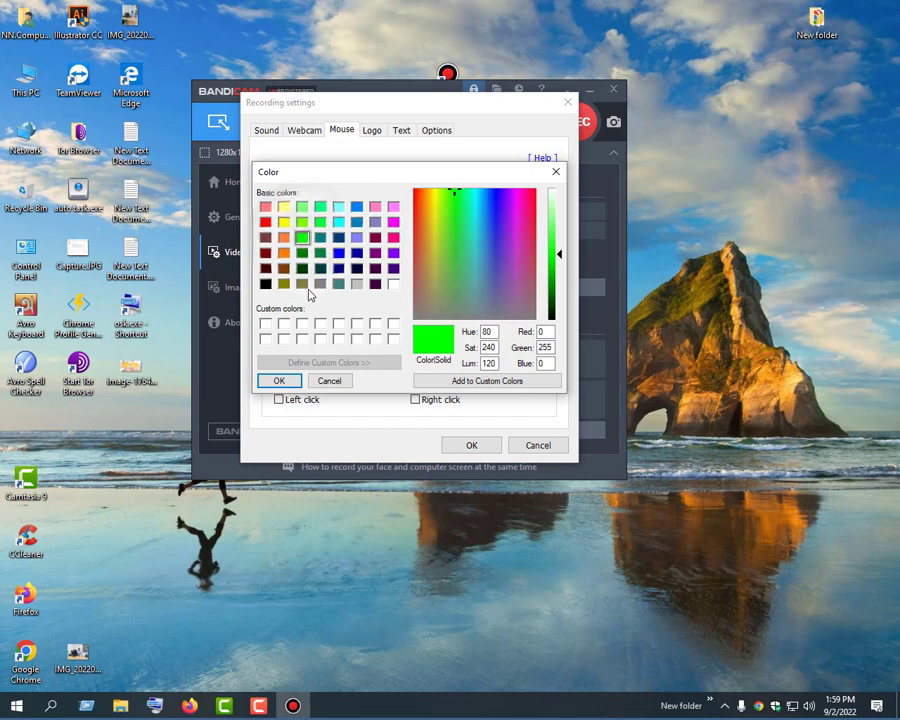
left_click(357, 285)
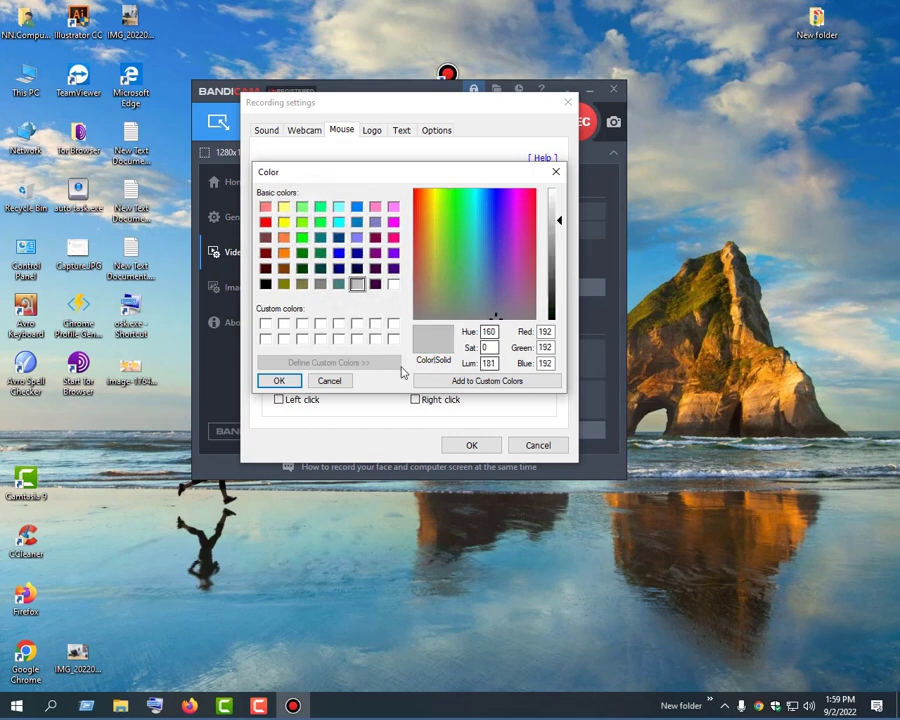
left_click(280, 381)
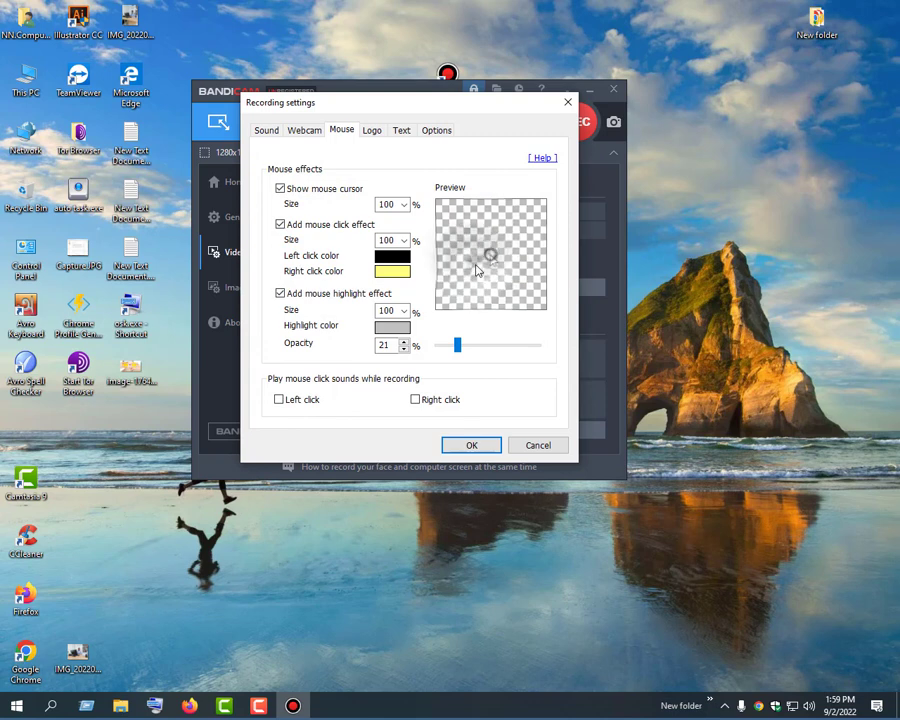
left_click_drag(458, 344, 469, 345)
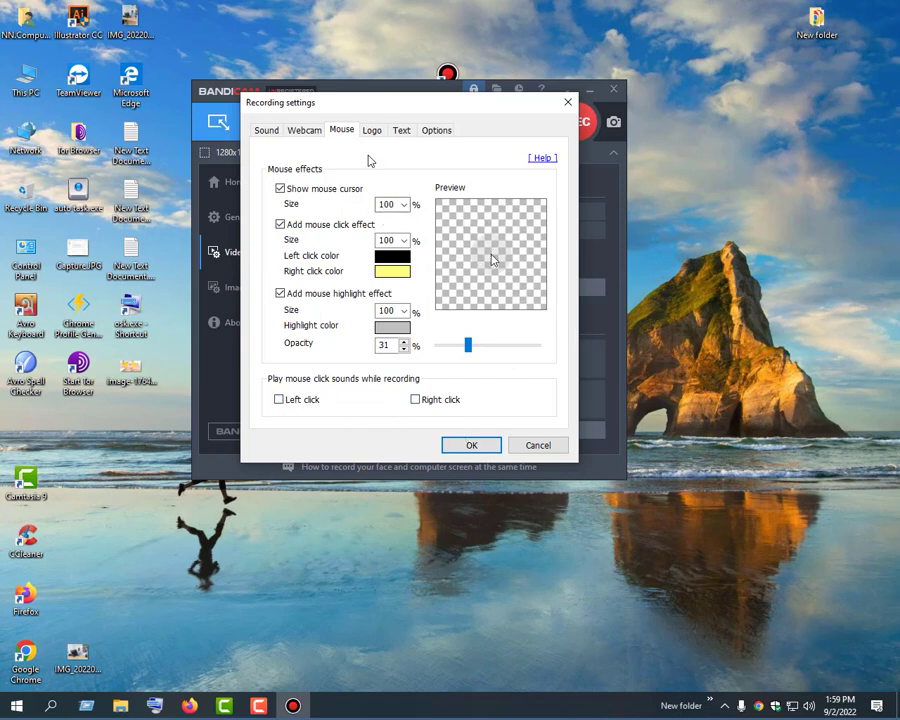
Open the logo overlay settings, try several logo positions, and settle on the top-center position
left_click(378, 132)
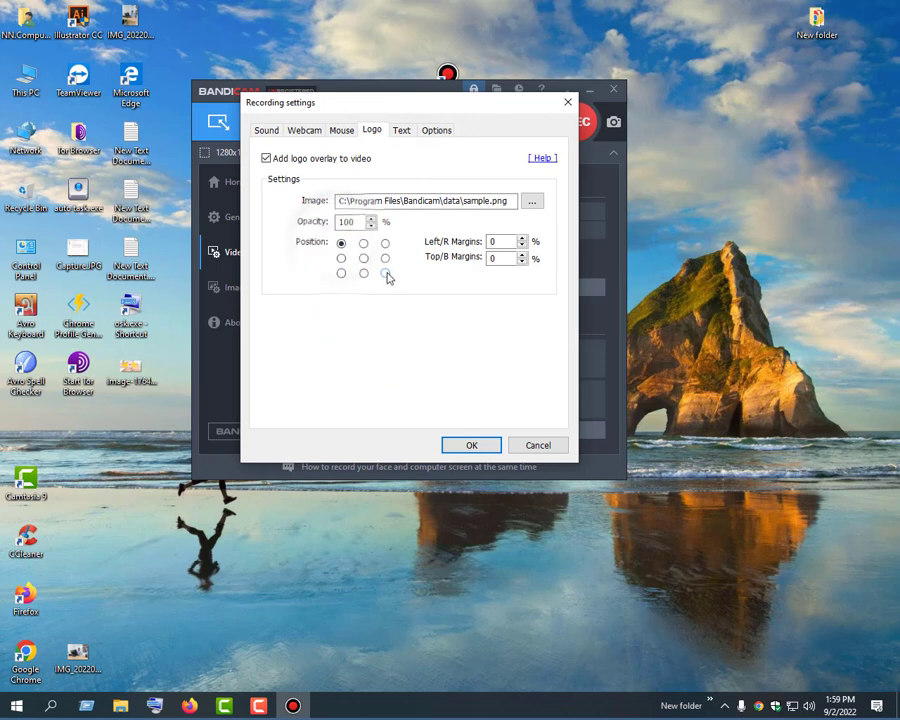
left_click(363, 243)
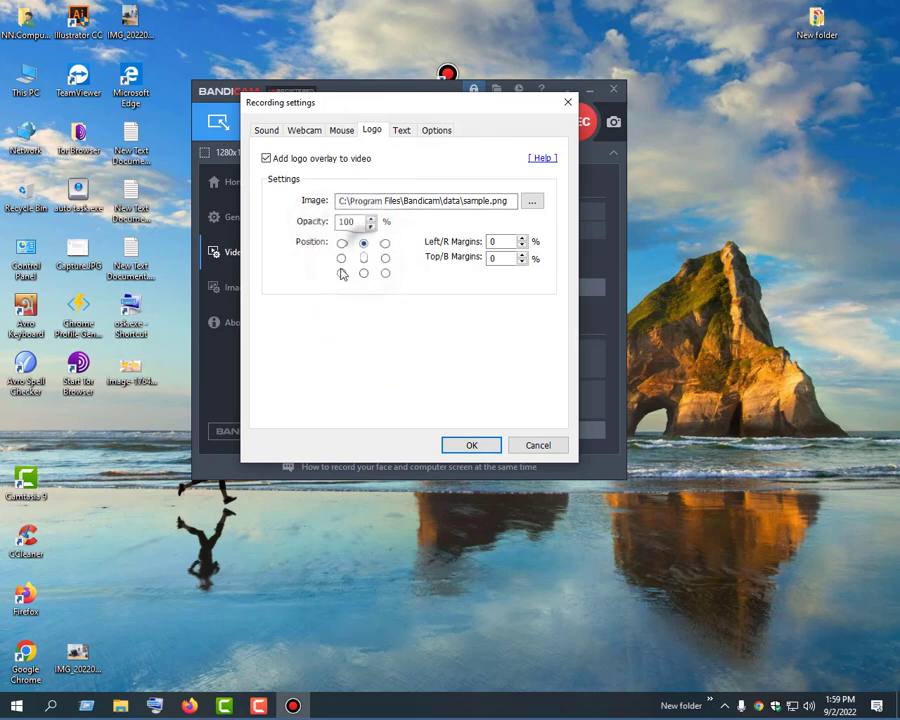
left_click(341, 258)
left_click(385, 243)
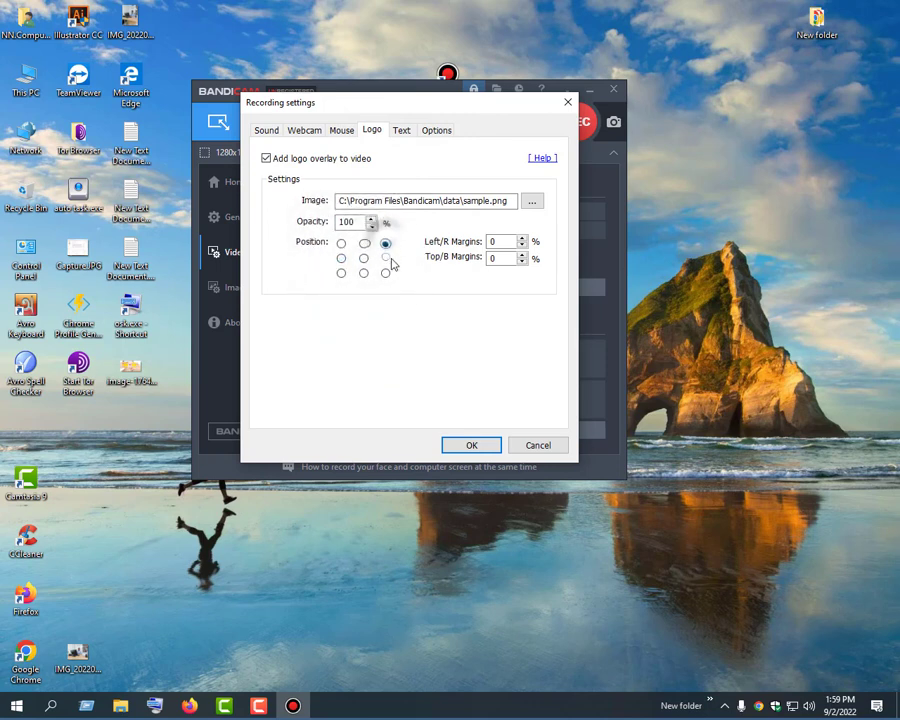
left_click(385, 259)
left_click(385, 273)
left_click(364, 273)
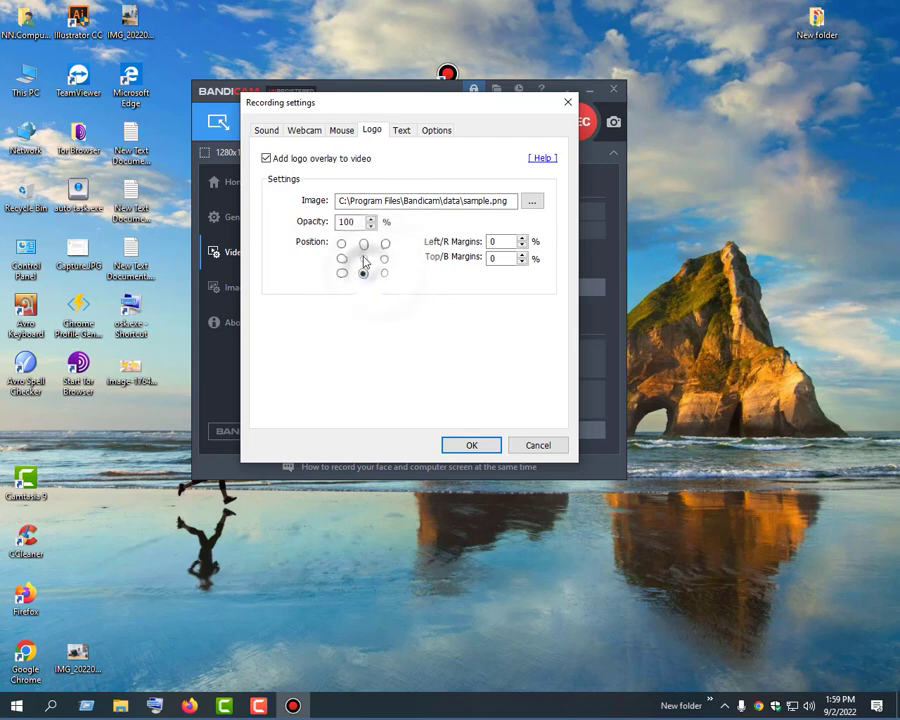
left_click(364, 259)
left_click(363, 243)
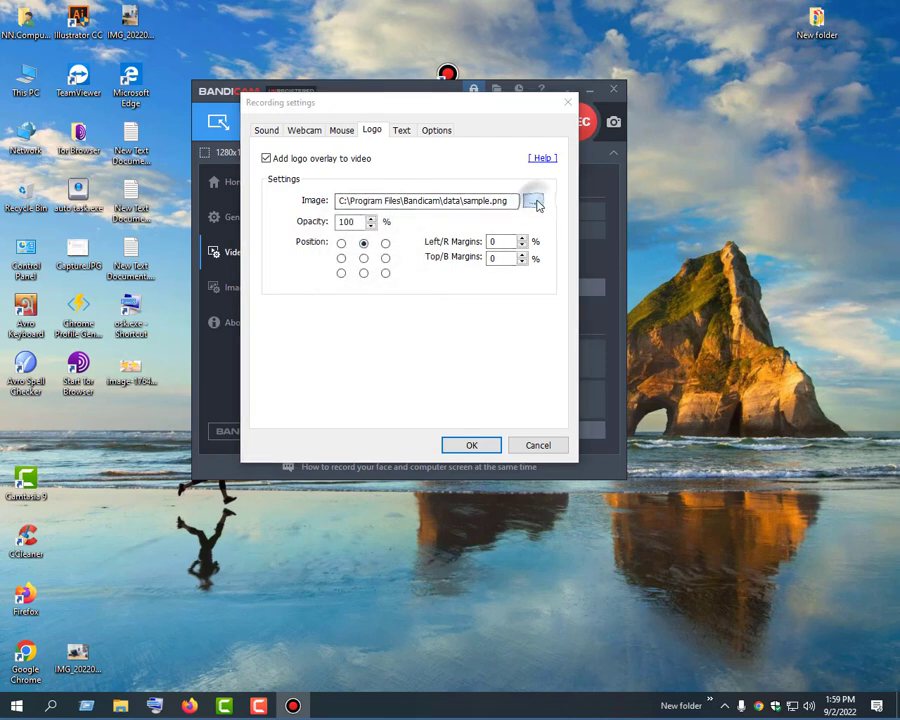
Browse the available logo image files, select sample.png, and cancel the file selection
left_click(534, 201)
left_click(420, 240)
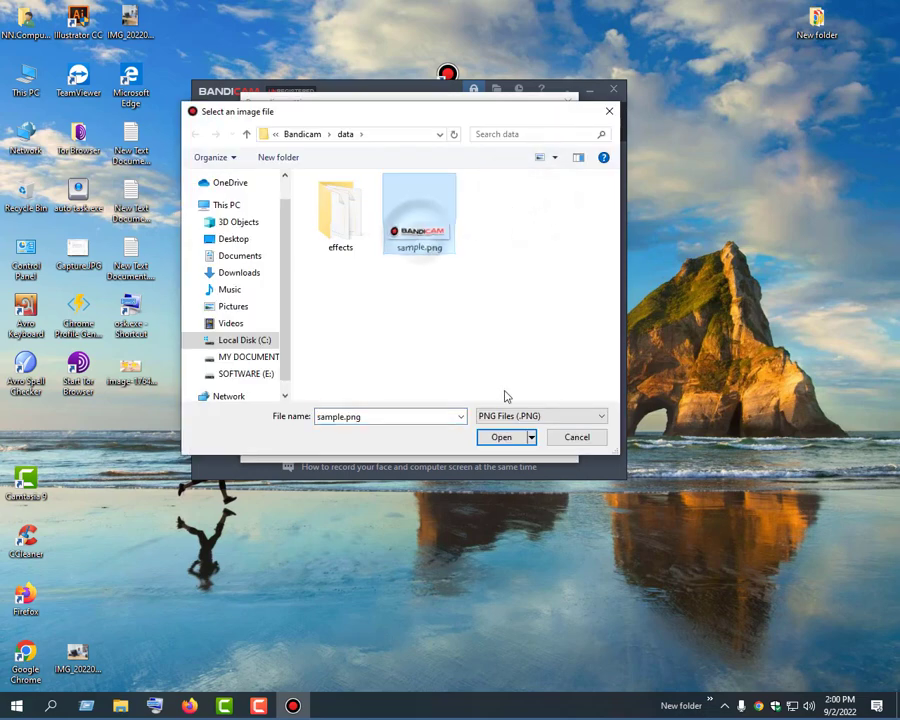
left_click(576, 436)
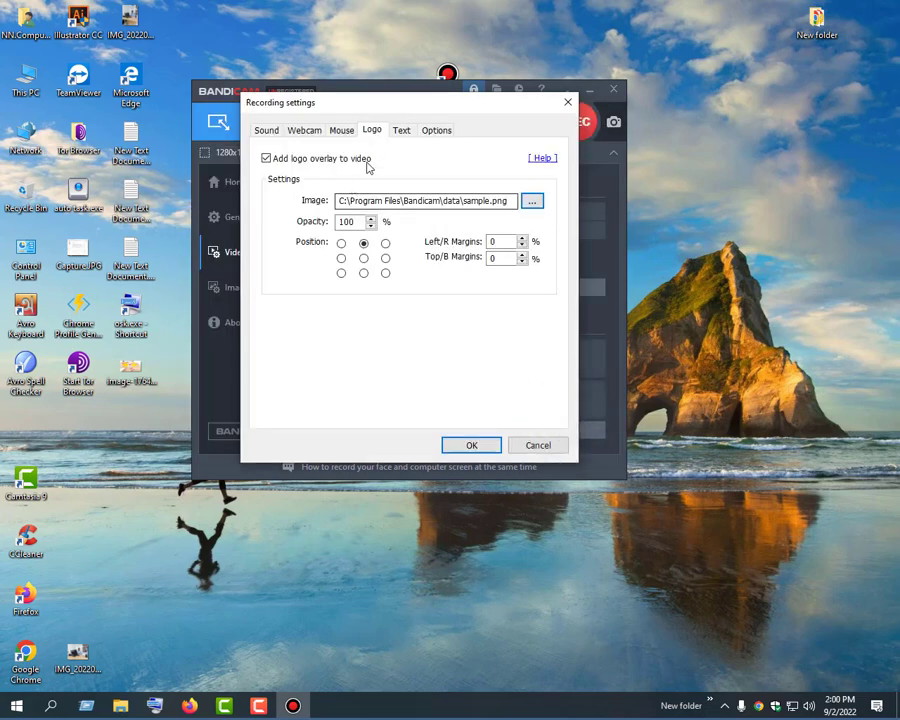
Enable a text overlay for the video and replace its placeholder text with the person's full name
left_click(405, 133)
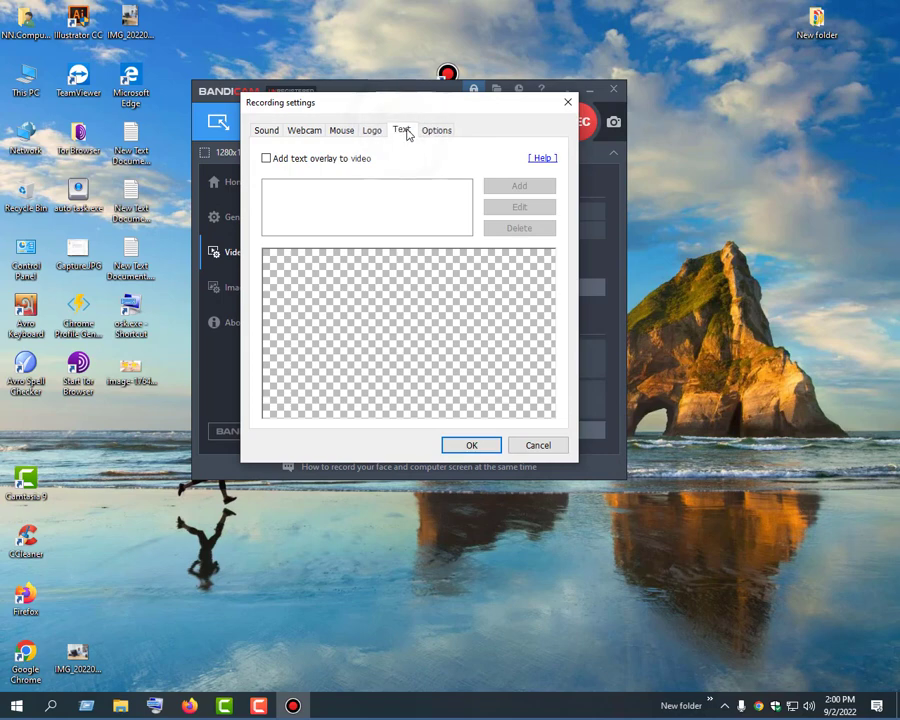
left_click(368, 210)
left_click(266, 159)
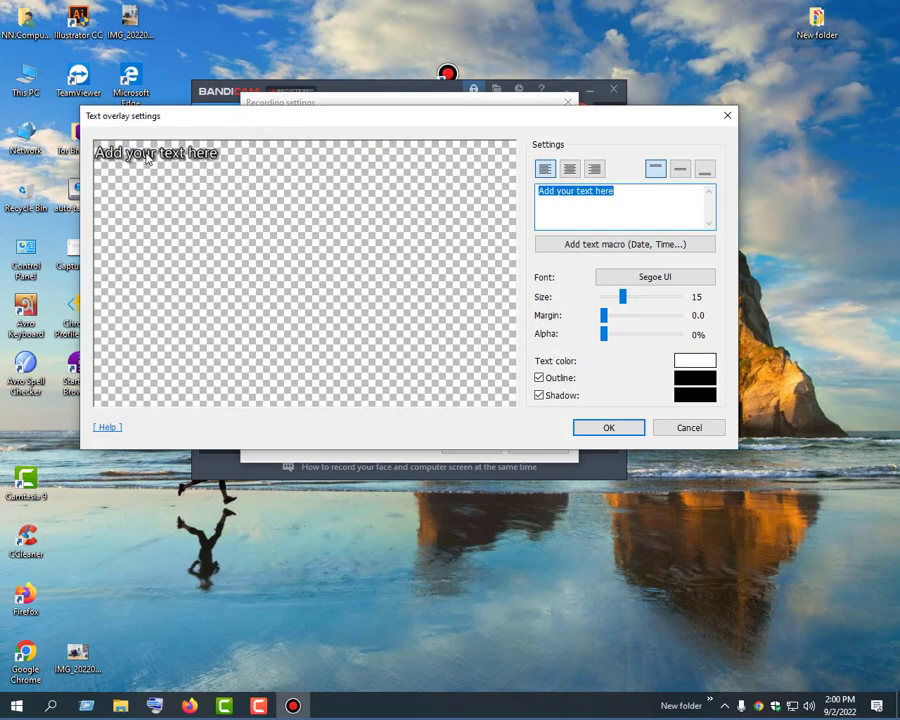
left_click_drag(641, 216, 452, 189)
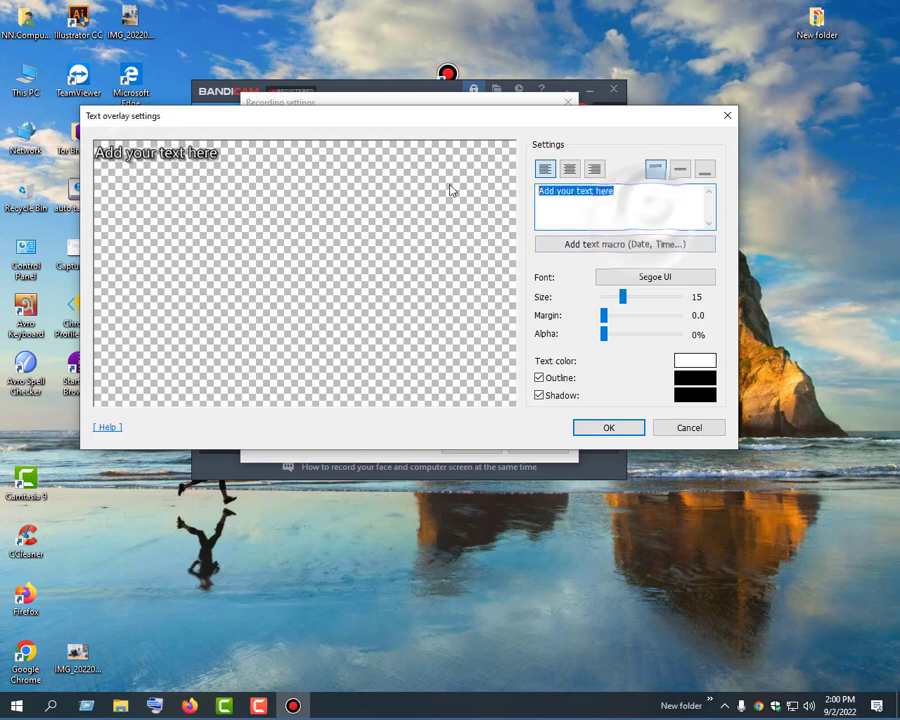
type("md mijanur rahman")
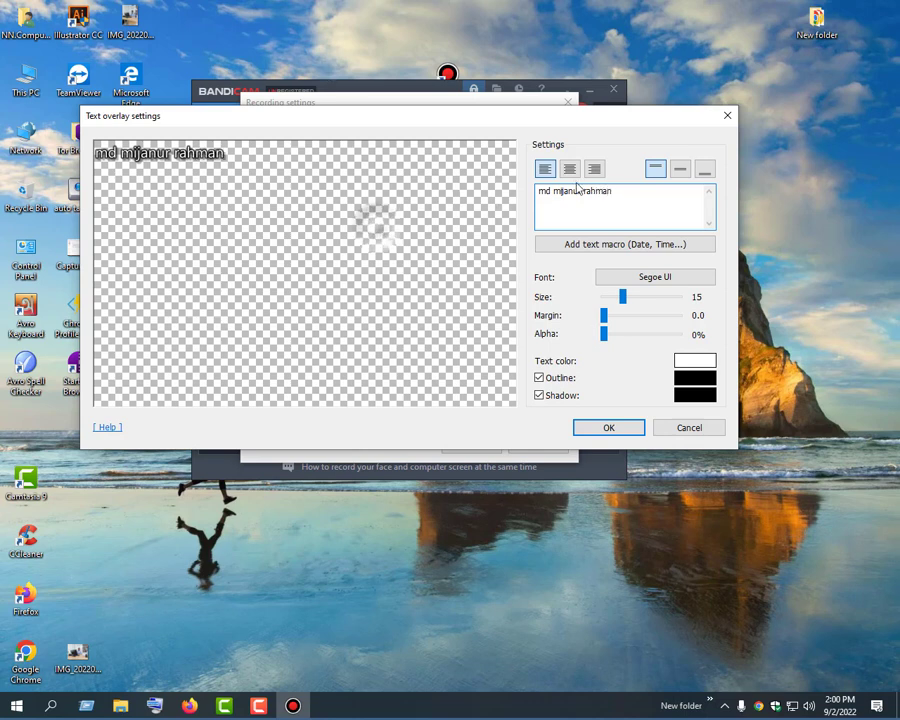
Try different alignments for the overlay text and place it at the bottom center
left_click(569, 168)
left_click(594, 168)
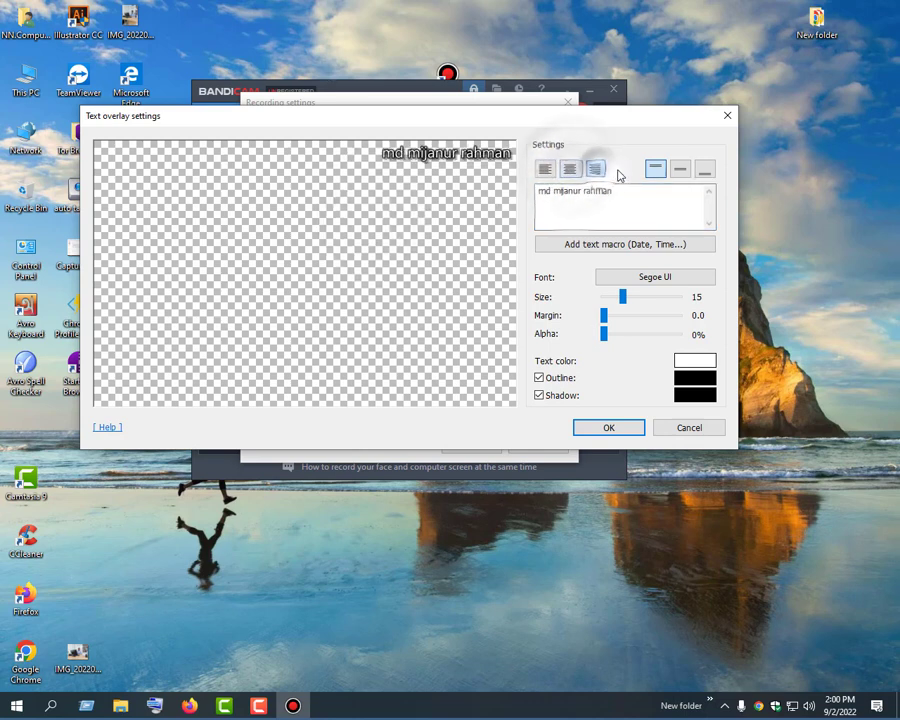
left_click(682, 171)
left_click(705, 172)
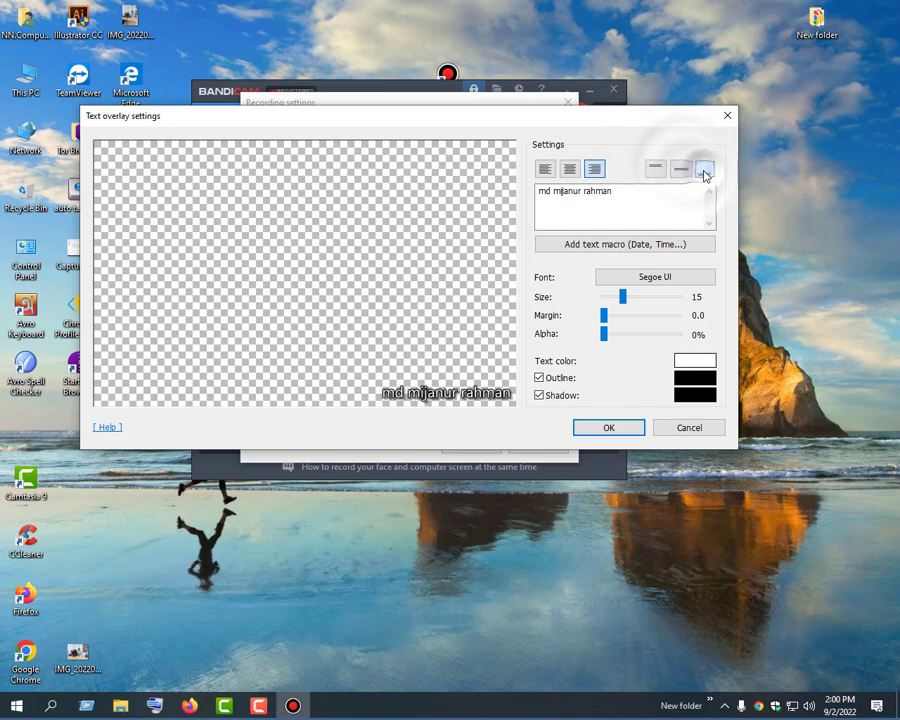
left_click(569, 169)
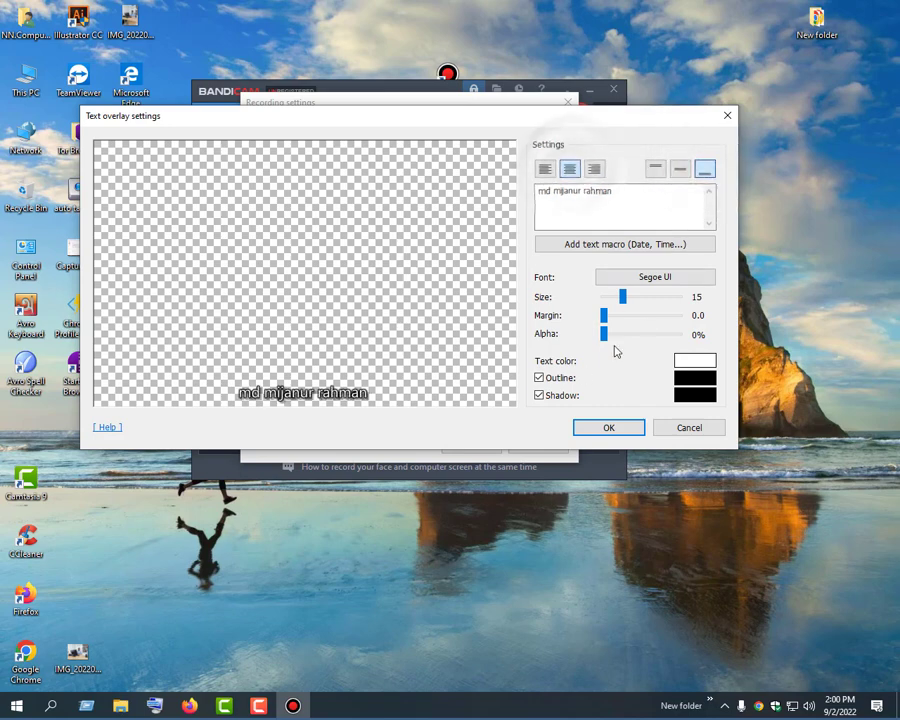
Set the overlay text's size to 38, its margin to 5.0, and its alpha to 9%
left_click_drag(629, 302, 666, 298)
left_click_drag(607, 316, 614, 342)
left_click(611, 319)
left_click(611, 320)
left_click(611, 320)
left_click(612, 320)
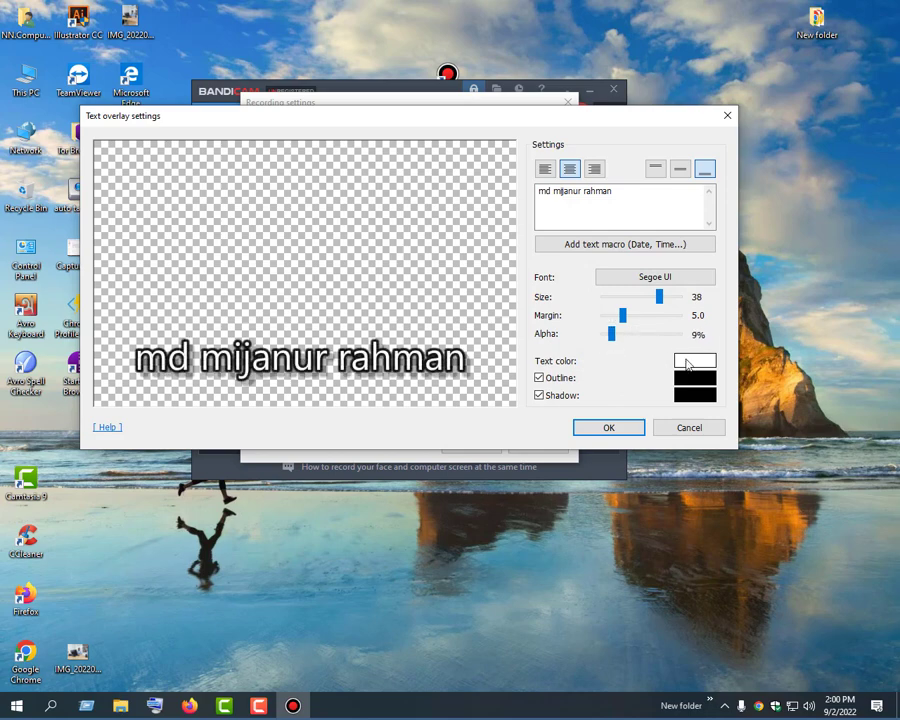
Change the overlay text color to bright green (red 0, green 255, blue 0)
left_click(687, 361)
left_click_drag(488, 272, 496, 211)
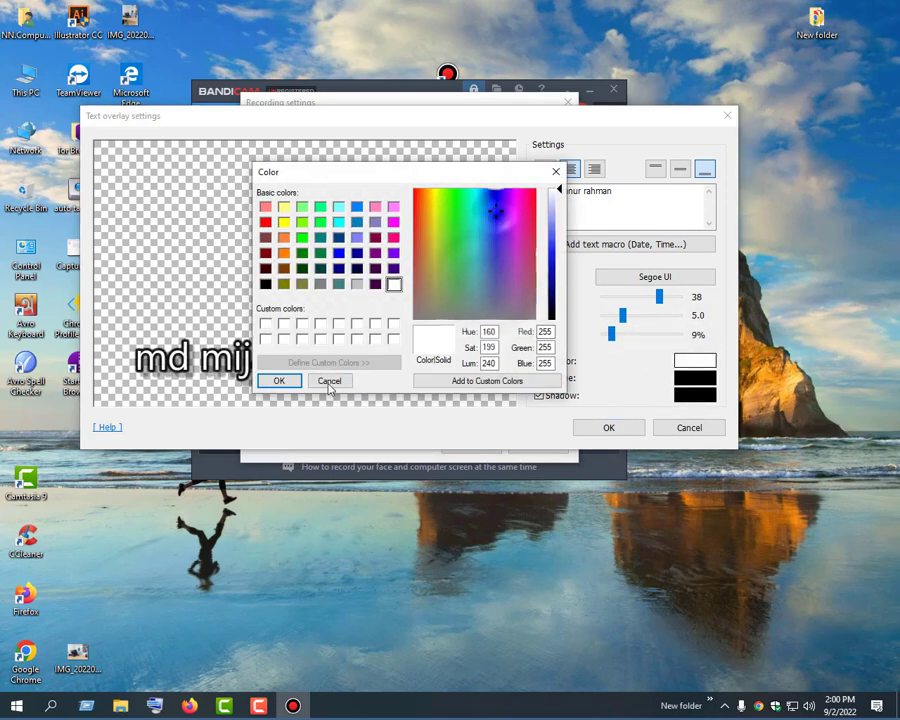
left_click(281, 381)
left_click(687, 362)
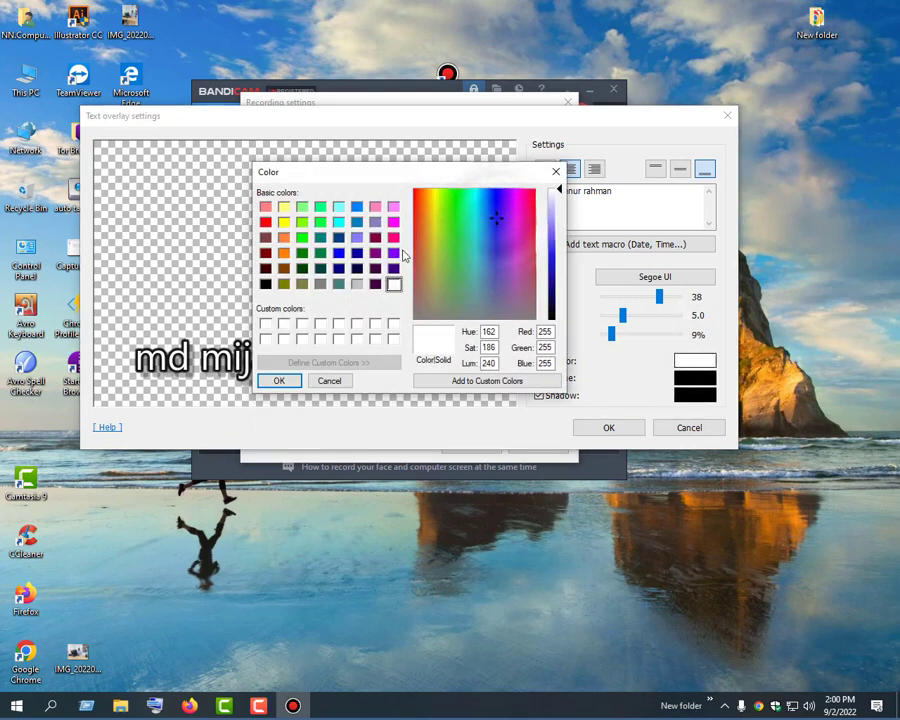
left_click(303, 239)
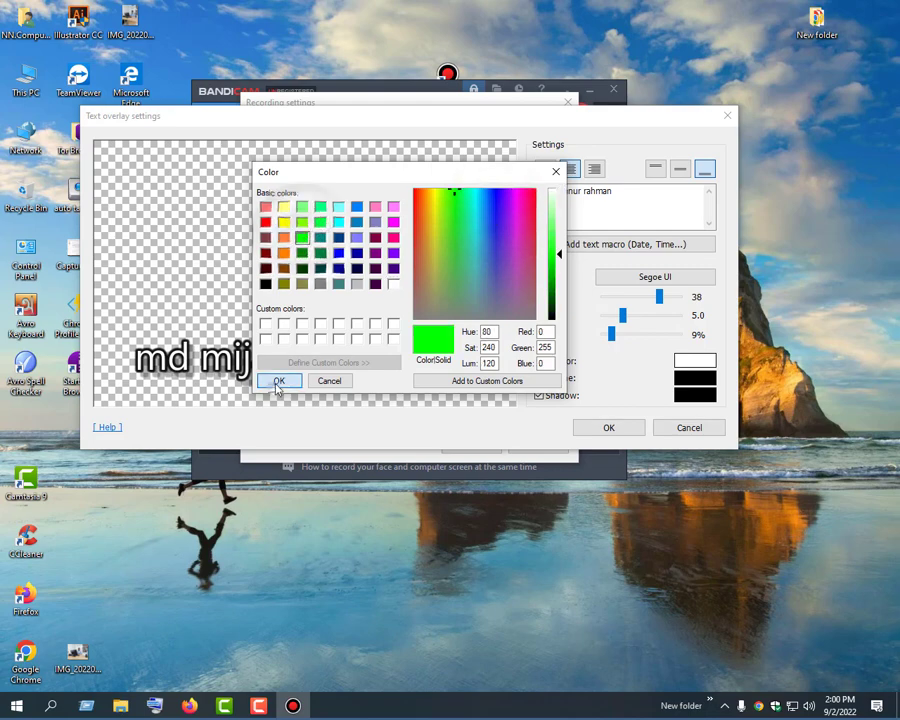
left_click(280, 380)
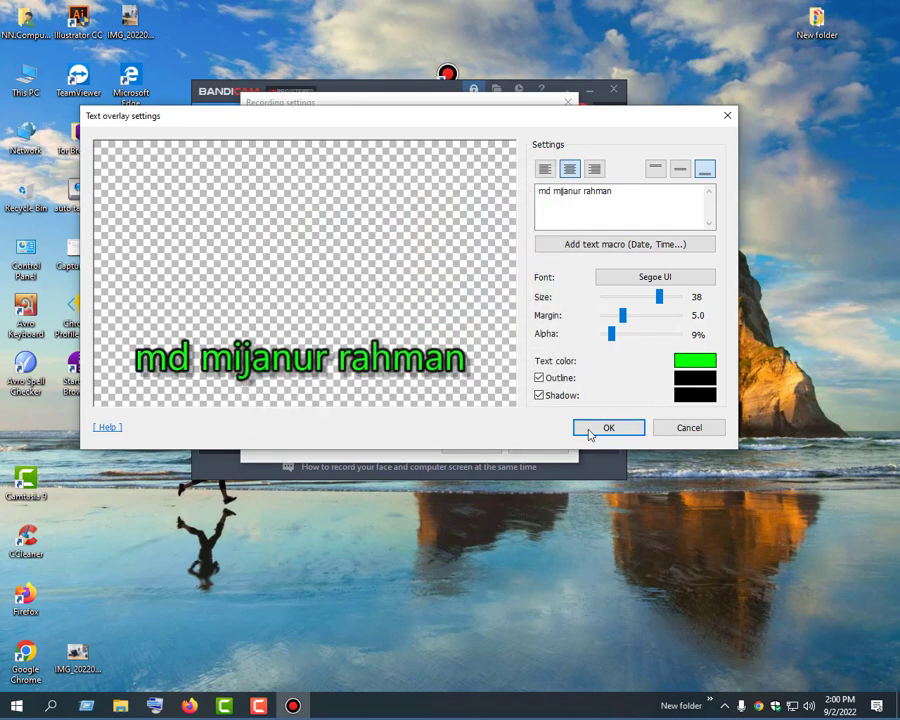
Set the overlay font to Segoe UI Bold, size 14, and cancel the text overlay
left_click(655, 277)
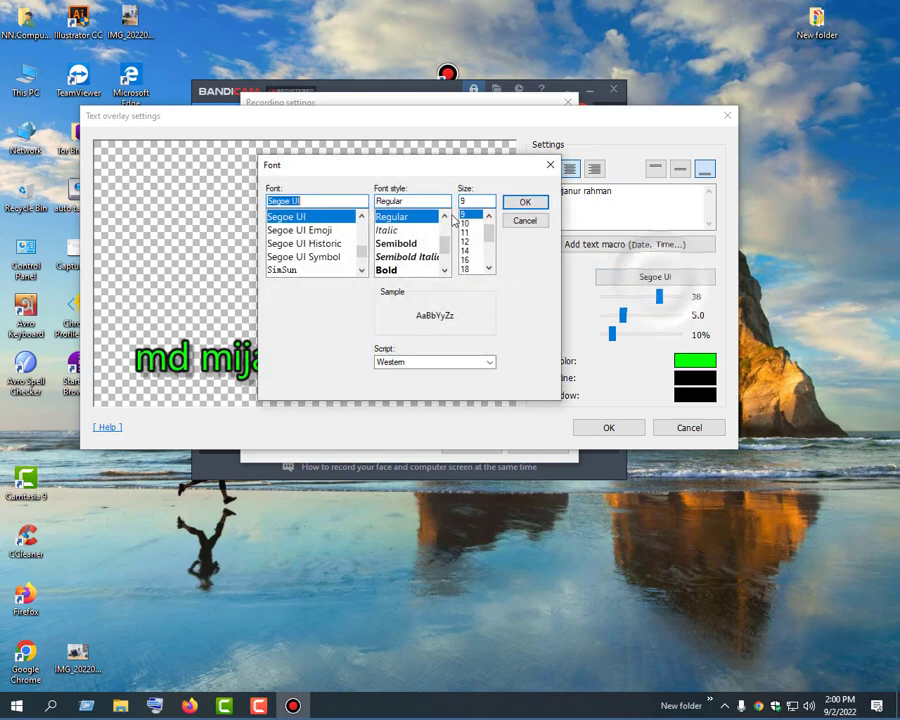
left_click(395, 243)
left_click(386, 270)
left_click(465, 250)
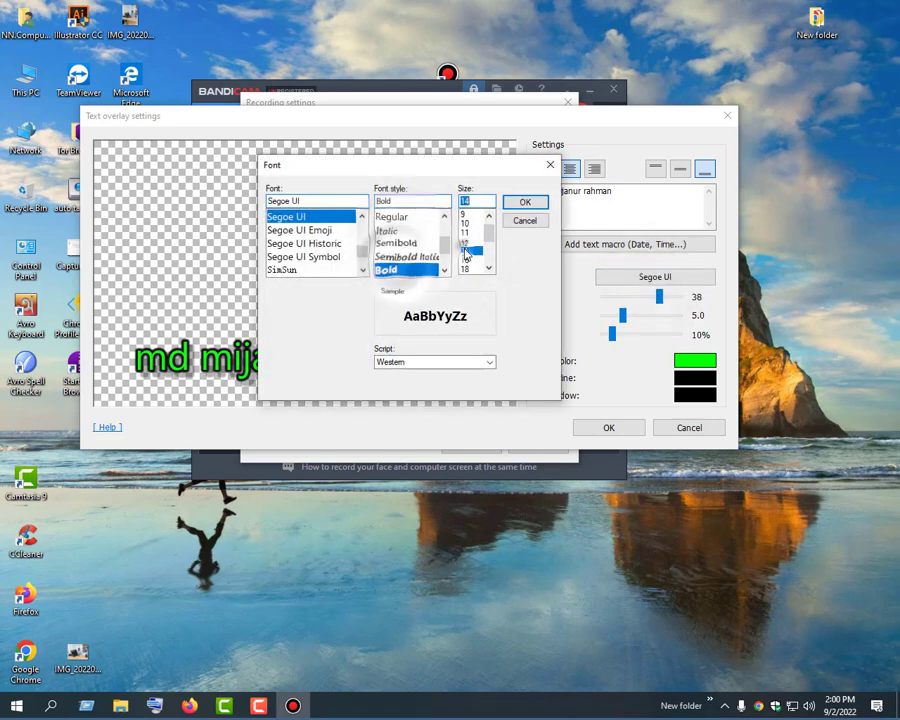
left_click(538, 200)
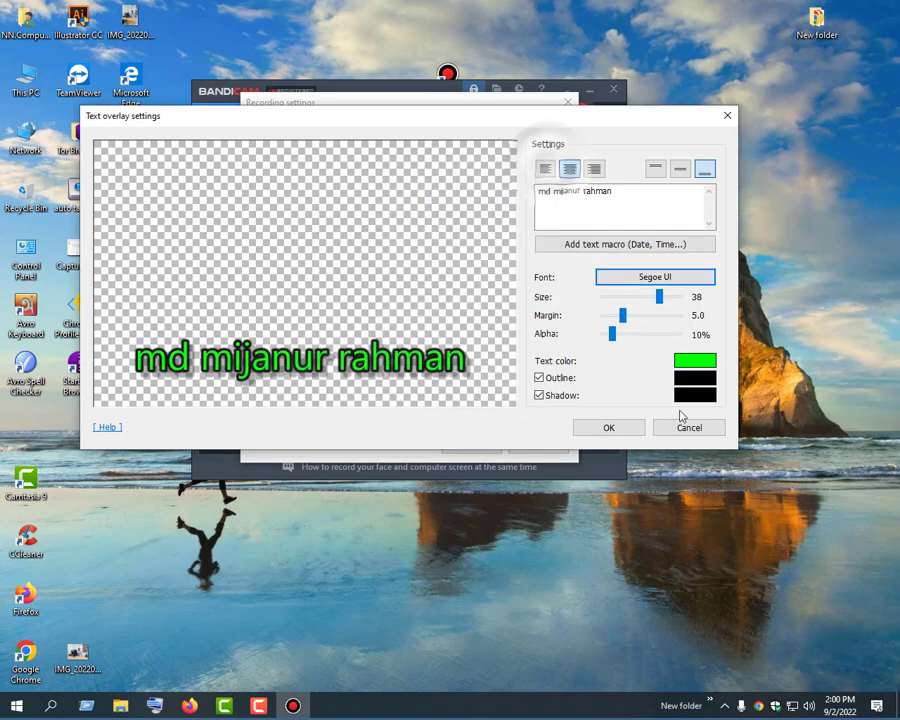
left_click(678, 428)
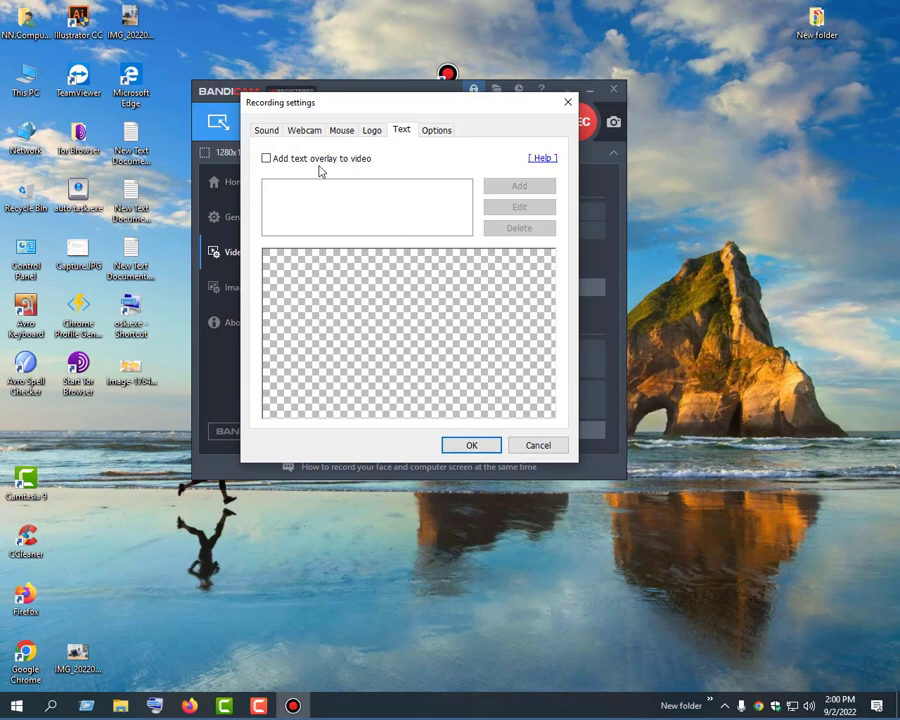
Turn on sound effects for recording start and stop, view the sound settings, and cancel the recording settings
left_click(433, 131)
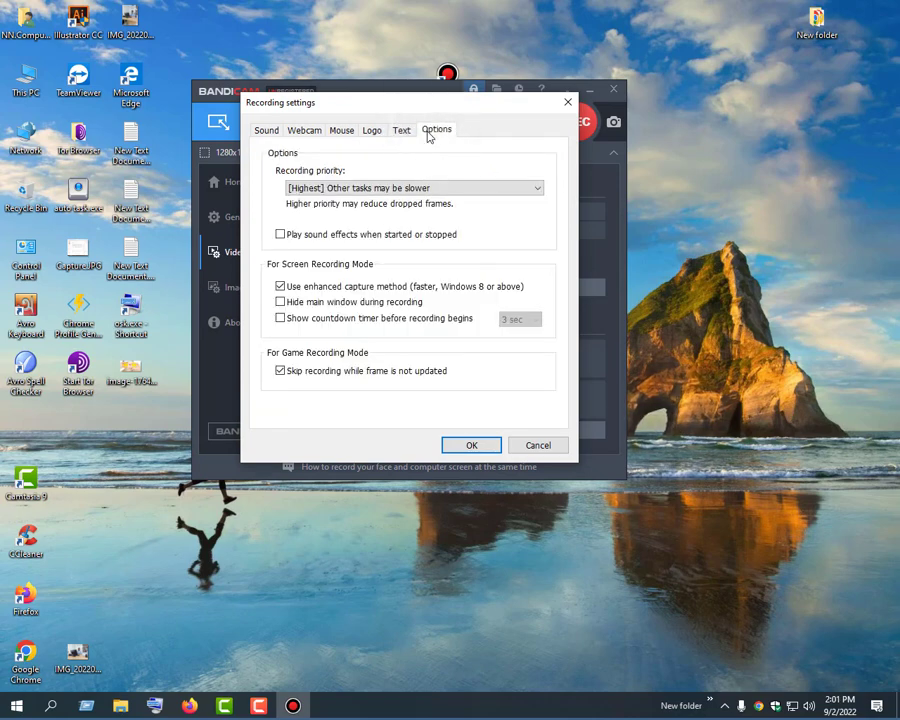
left_click(281, 234)
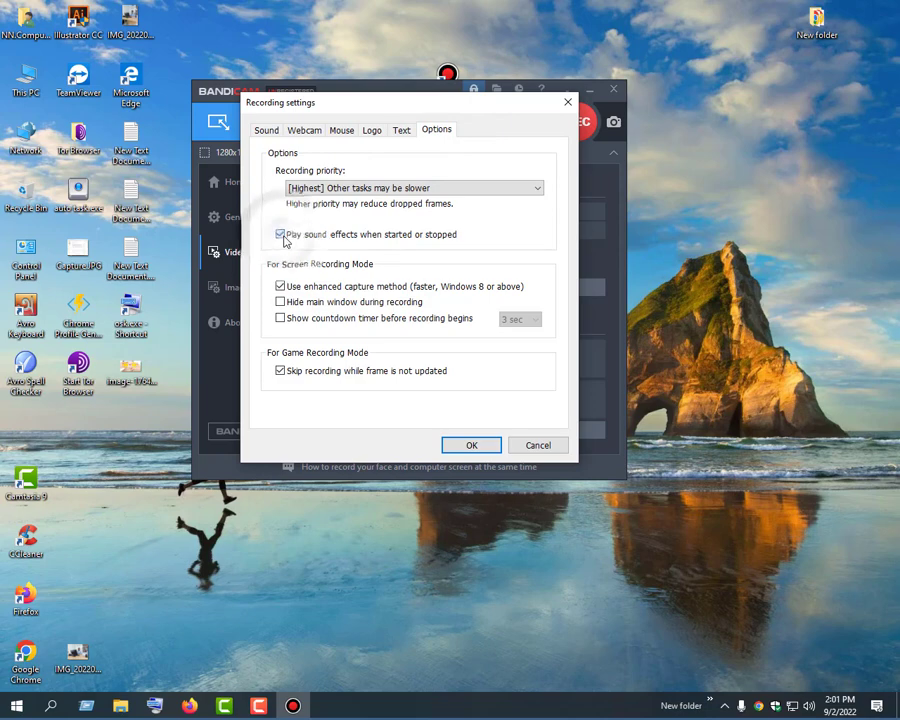
left_click(272, 132)
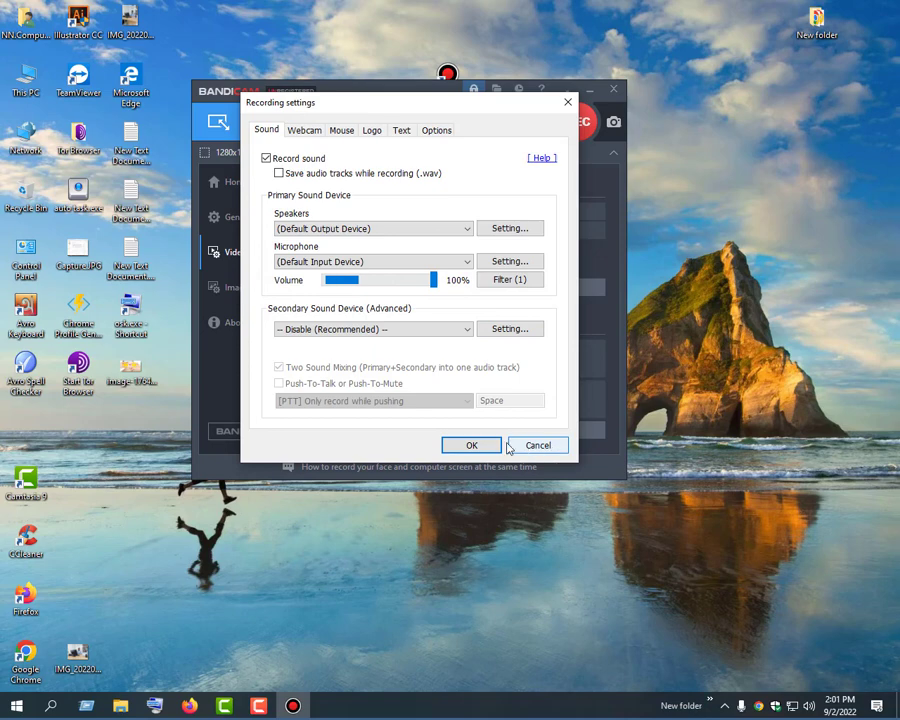
left_click(537, 446)
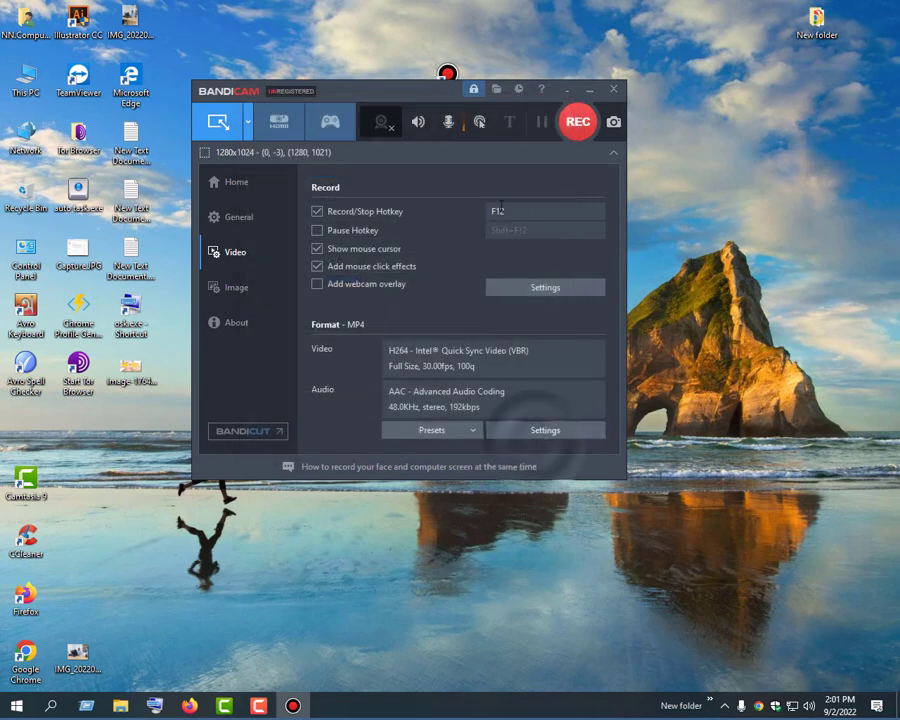
Look at the microphone and mouse cursor effect settings from the main window, closing each one
left_click(449, 126)
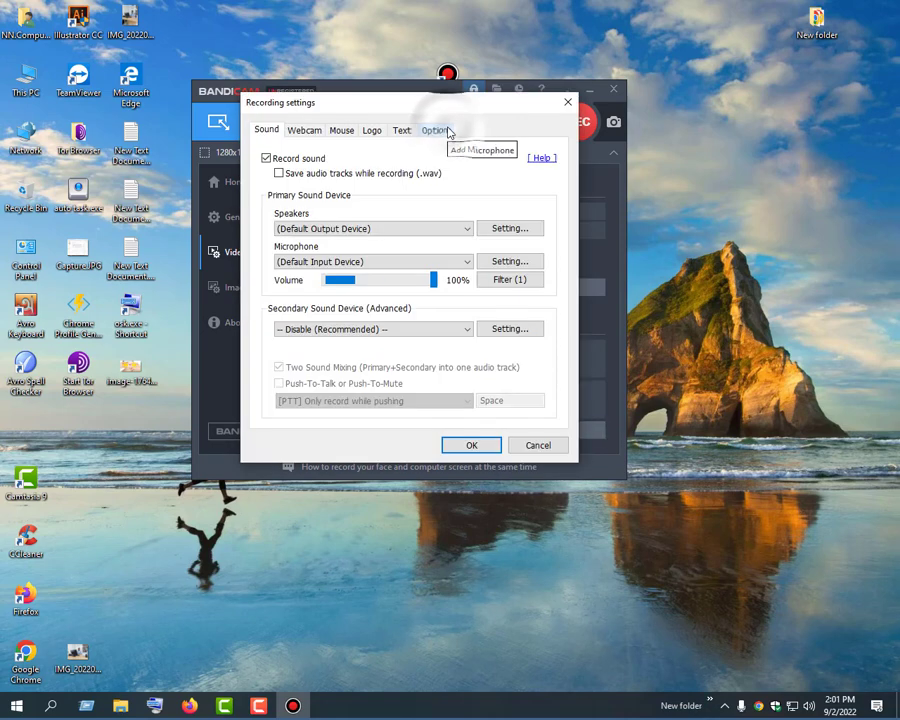
left_click(566, 104)
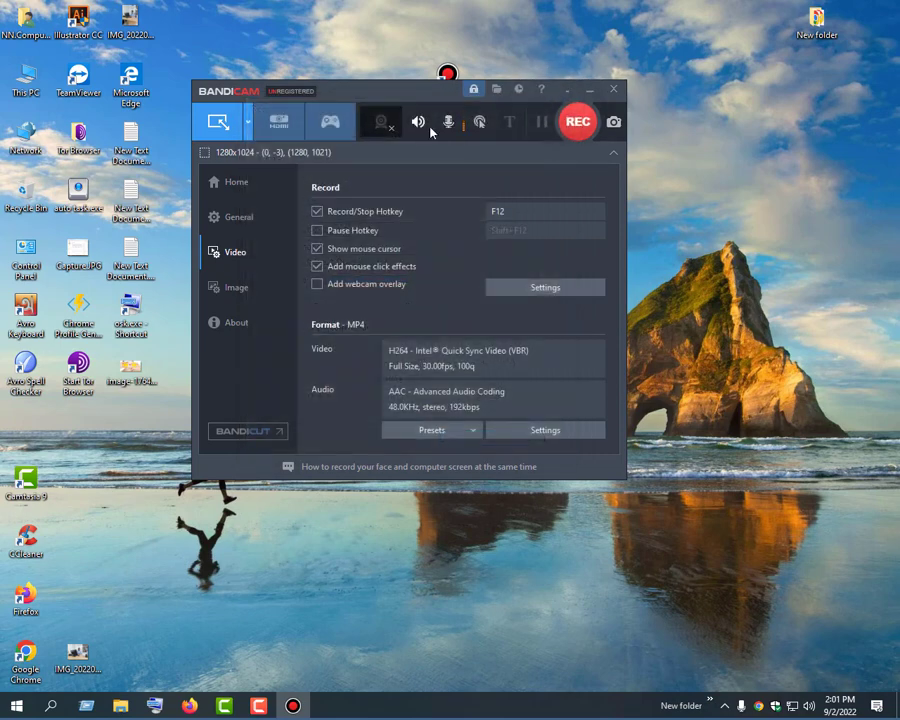
left_click(479, 123)
left_click(567, 102)
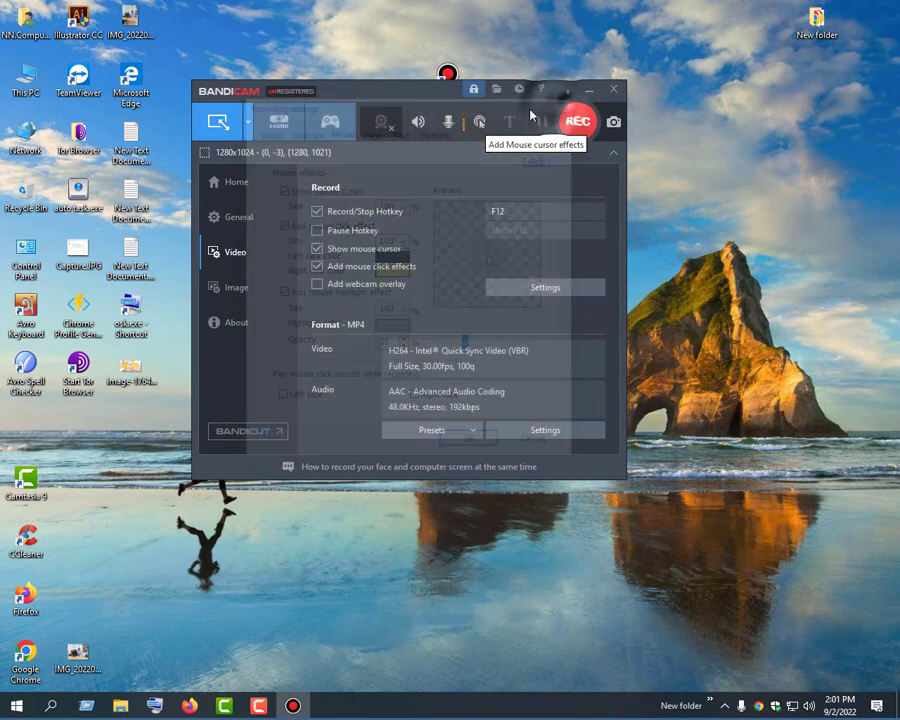
Look at the webcam, mouse and logo recording settings from the main window and close the settings without changes
left_click(382, 121)
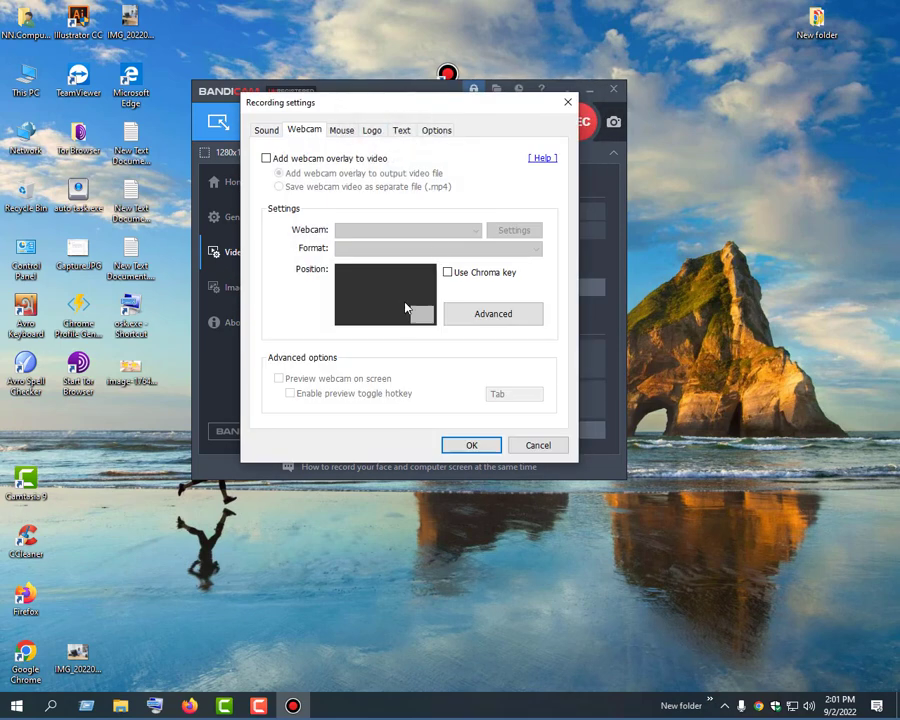
left_click(341, 130)
left_click(372, 130)
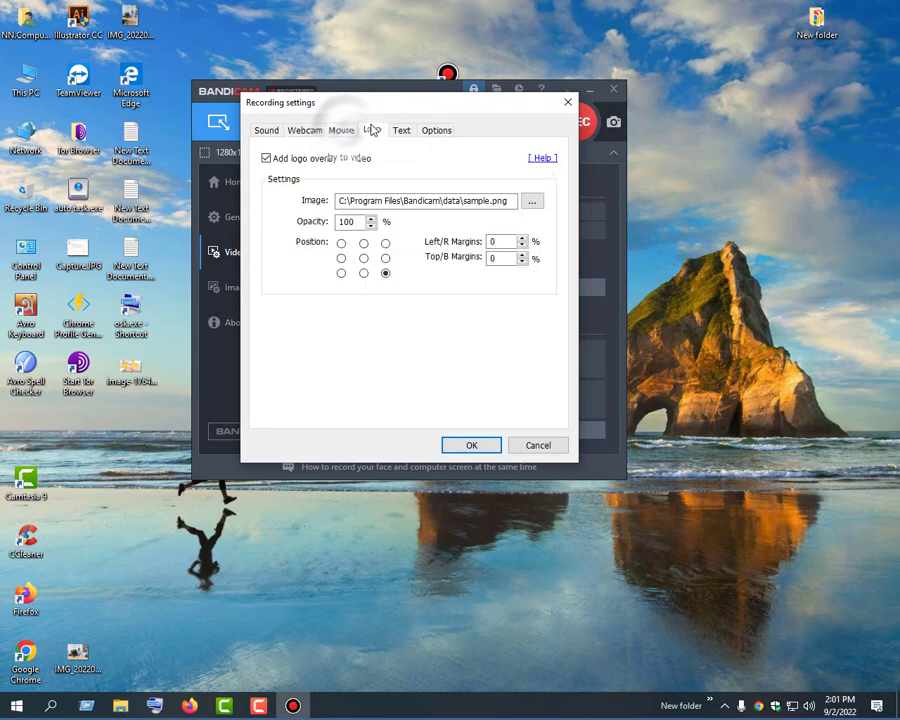
left_click(568, 103)
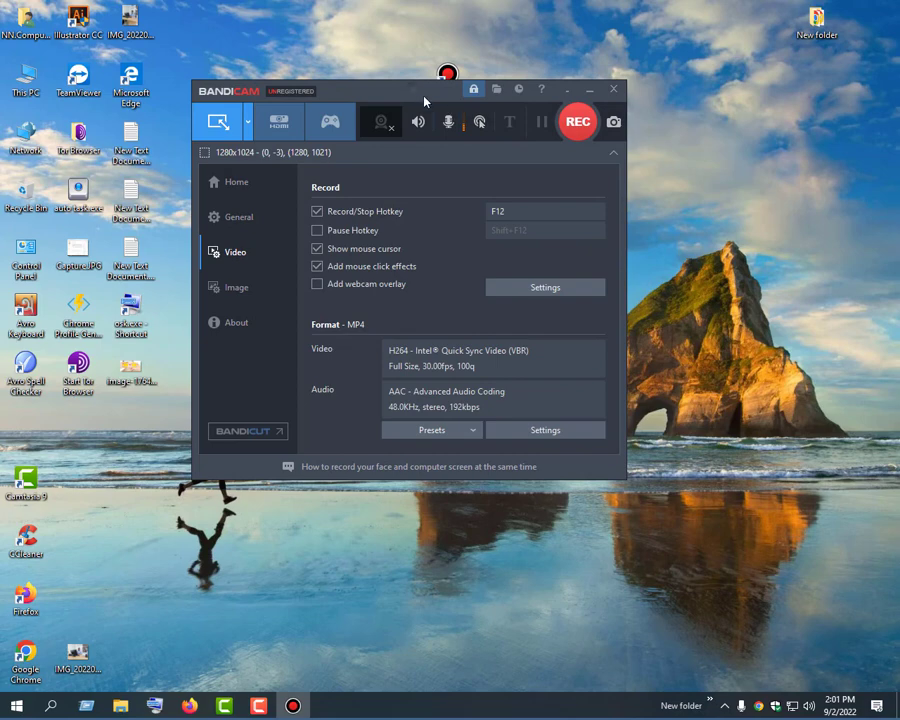
Move the Bandicam window slightly on the desktop and close the program
left_click_drag(425, 98, 438, 115)
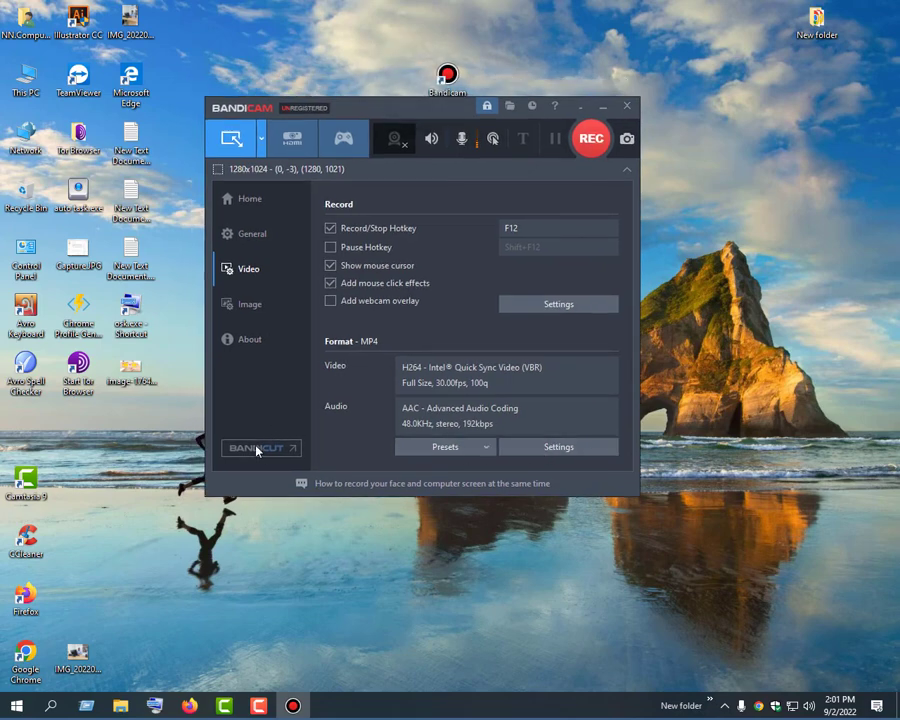
left_click(628, 106)
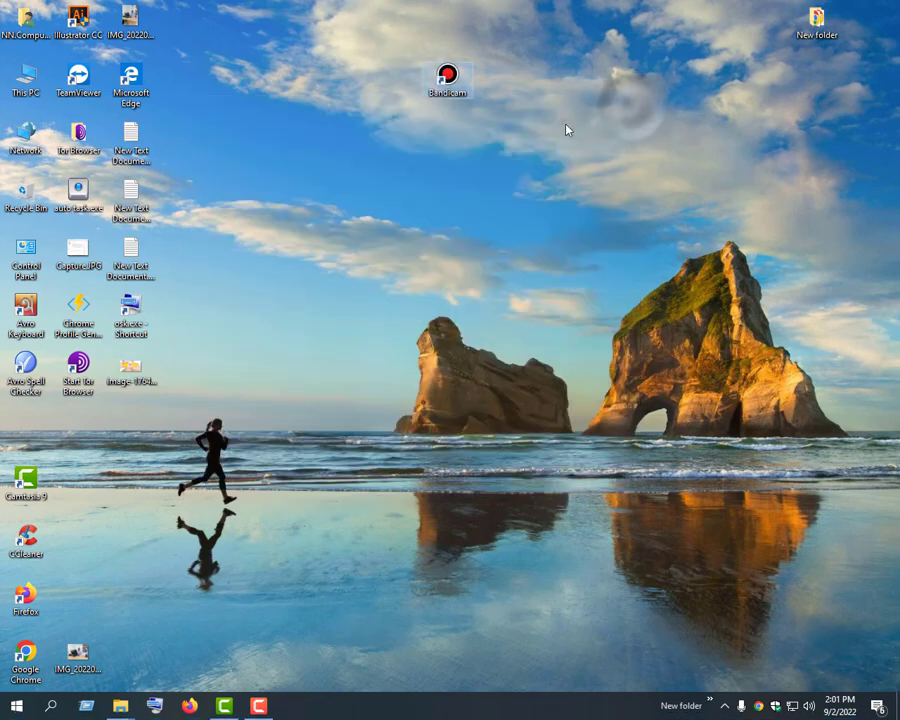
Refresh the desktop twice and switch to the Camtasia recorder's control window
right_click(563, 121)
left_click(598, 165)
right_click(525, 171)
left_click(562, 209)
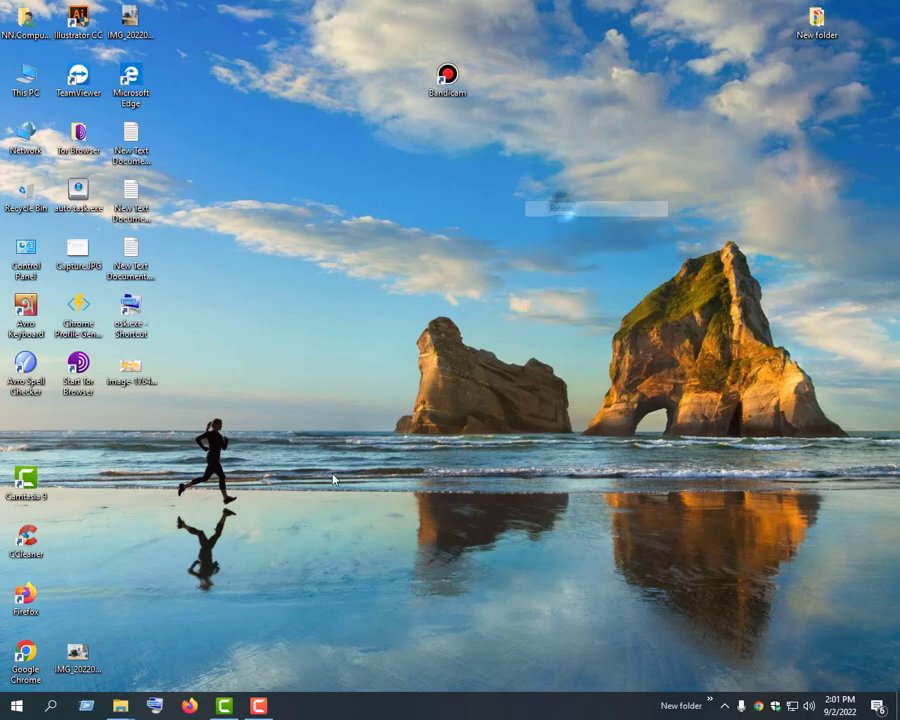
left_click(260, 706)
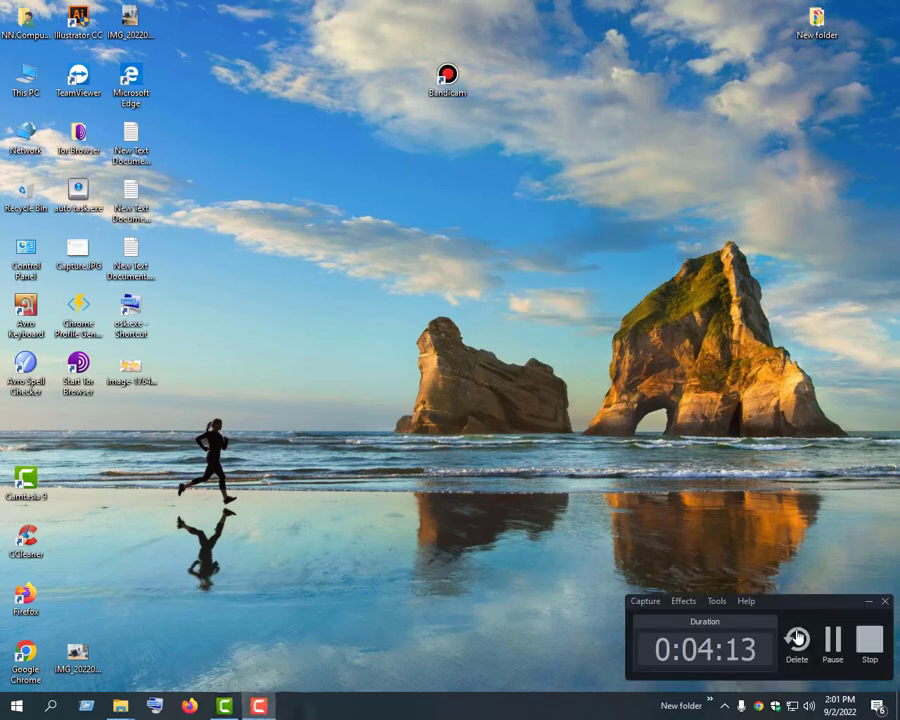